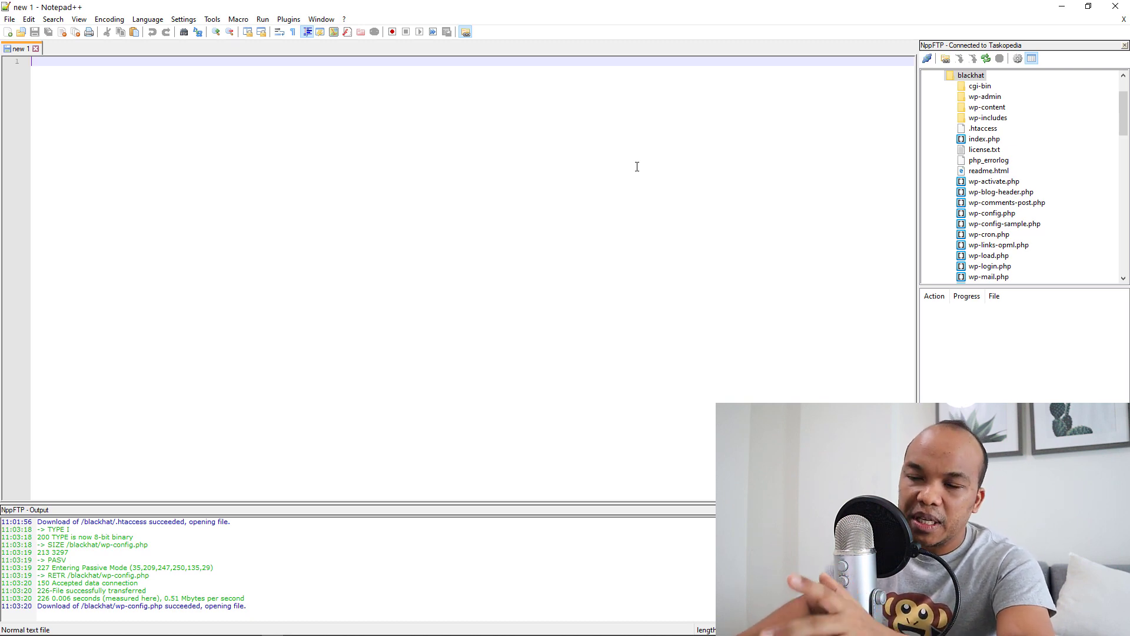
Move the Notepad++ window around the screen, then maximize it by its title bar.
left_click_drag(558, 8, 571, 245)
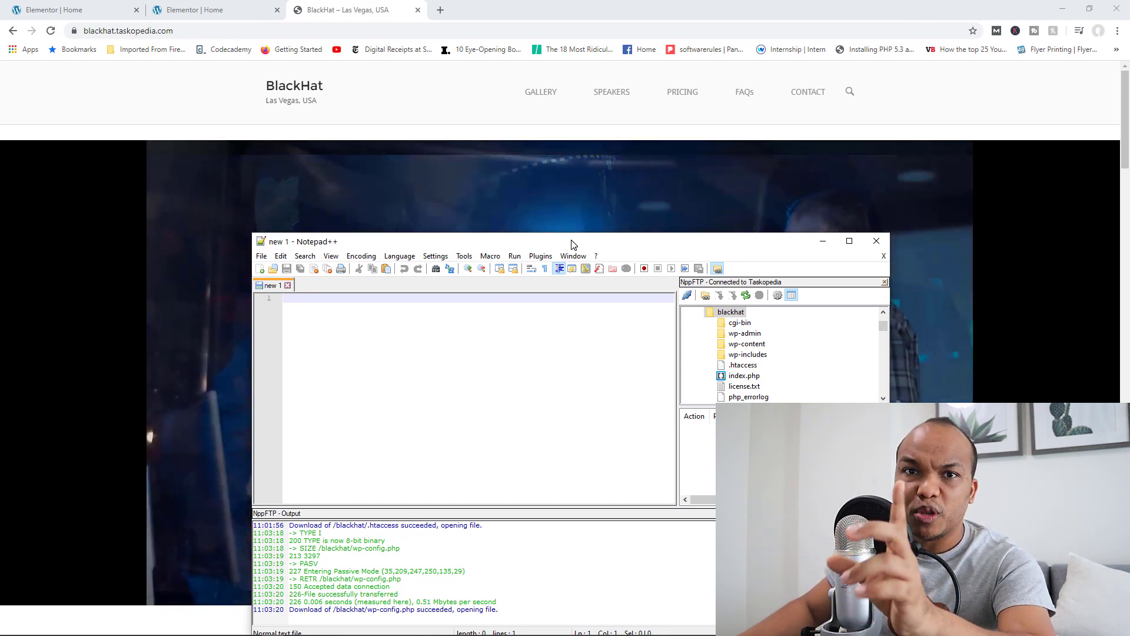
mouse_move(571, 245)
left_mouse_down()
mouse_move(643, 258)
mouse_move(653, 321)
left_mouse_up()
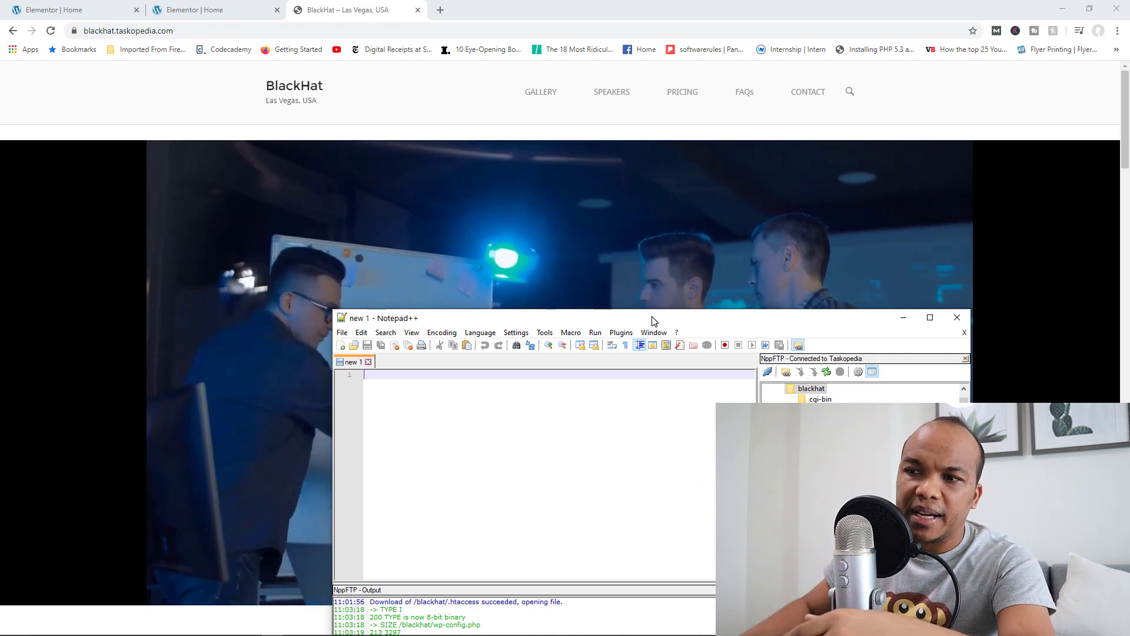
left_click_drag(653, 322, 618, 173)
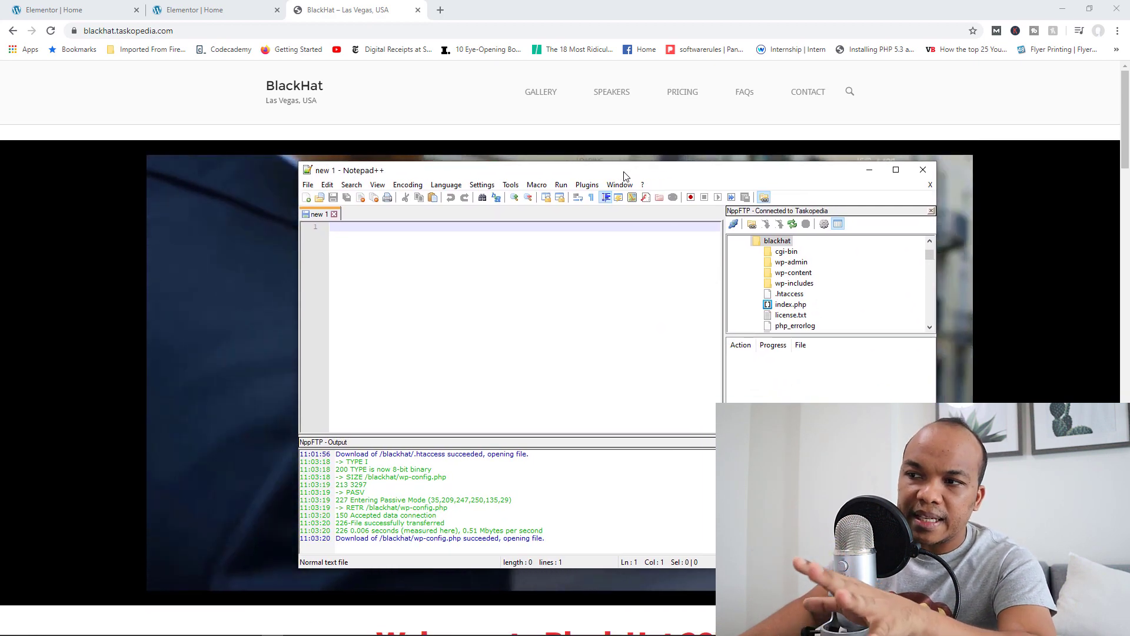
double_click(624, 172)
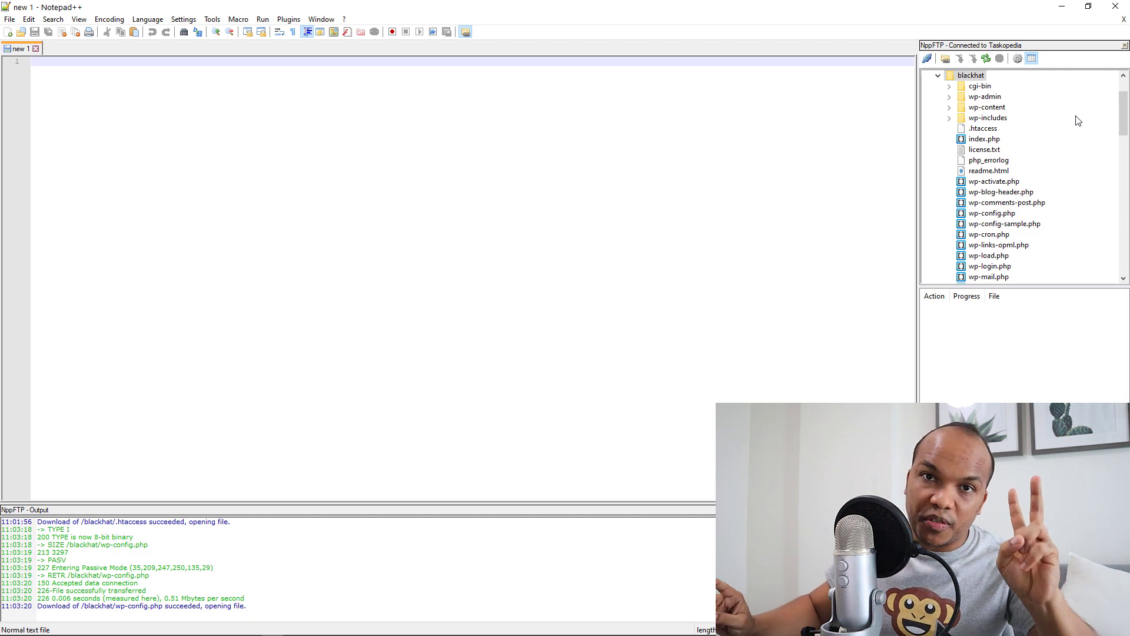
Download .htaccess from the blackhat FTP tree and keep it open without reloading.
double_click(981, 130)
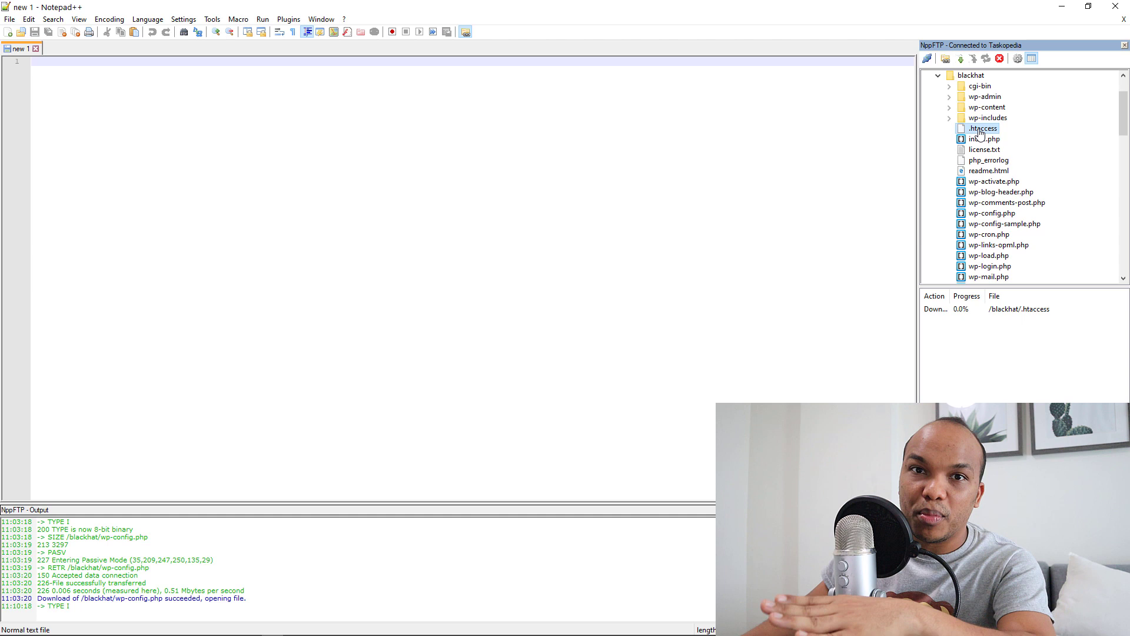
double_click(983, 129)
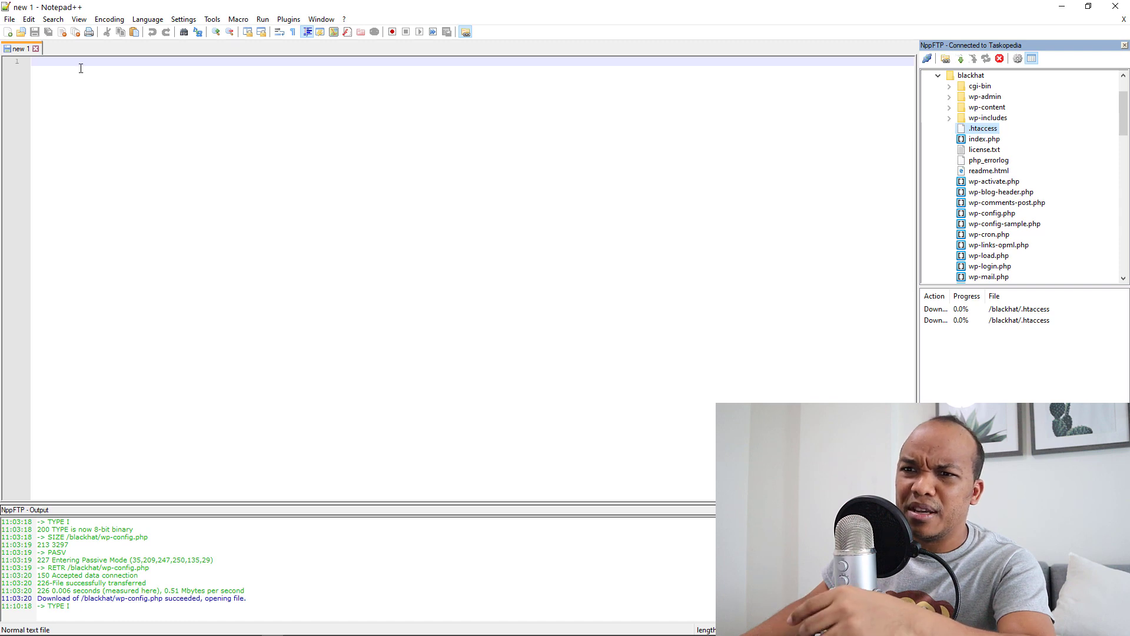
double_click(986, 130)
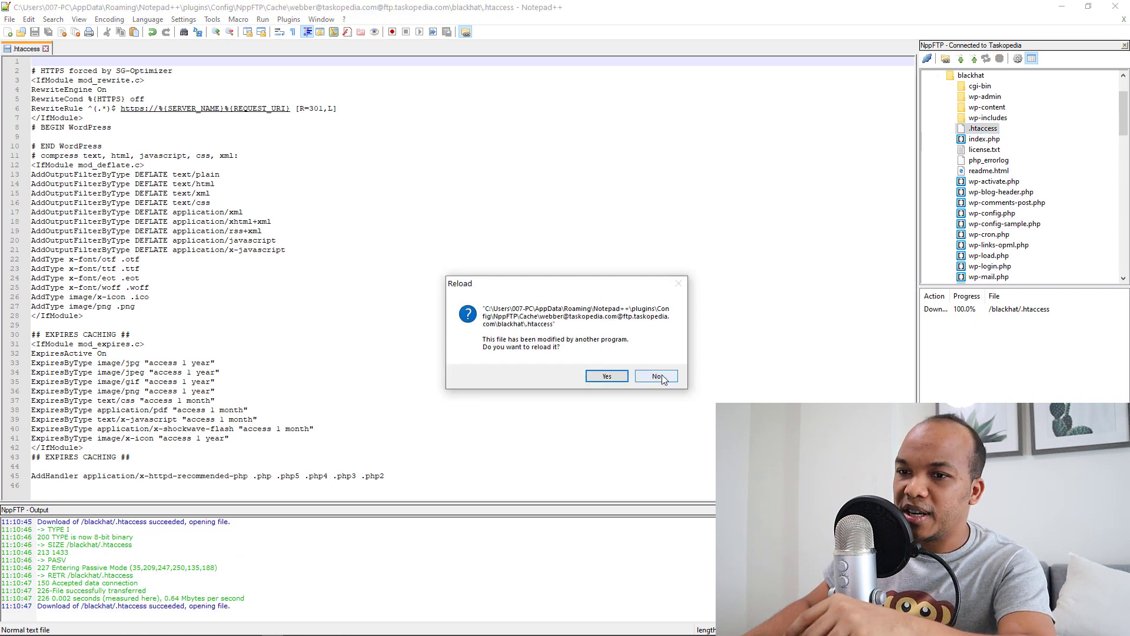
left_click(662, 374)
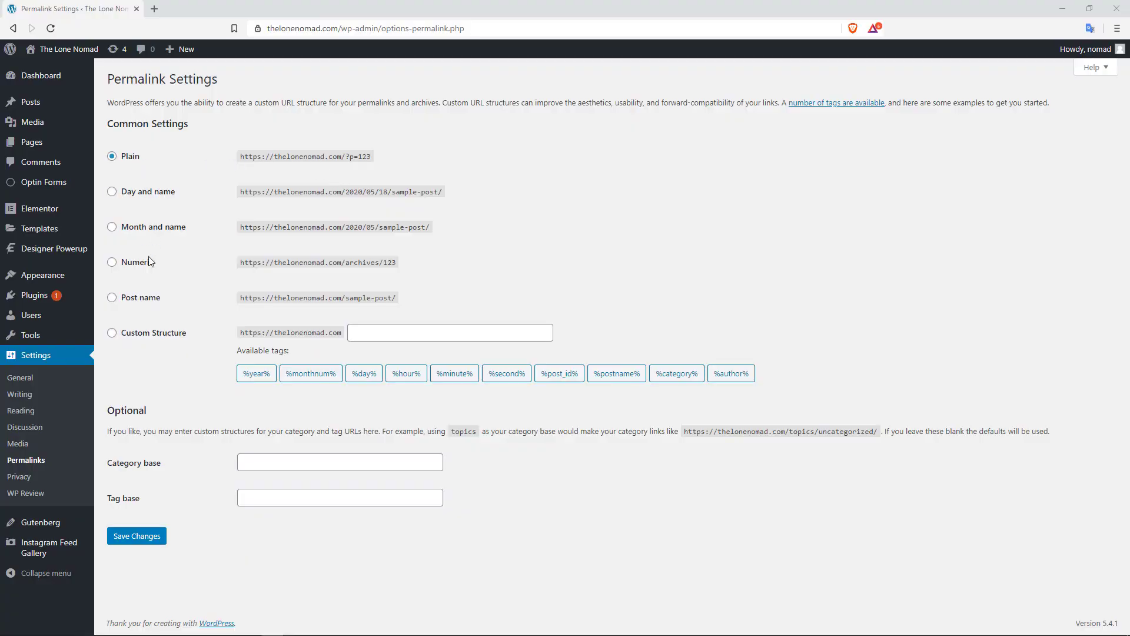
Choose the Post name option in WordPress Permalink Settings.
left_click(136, 301)
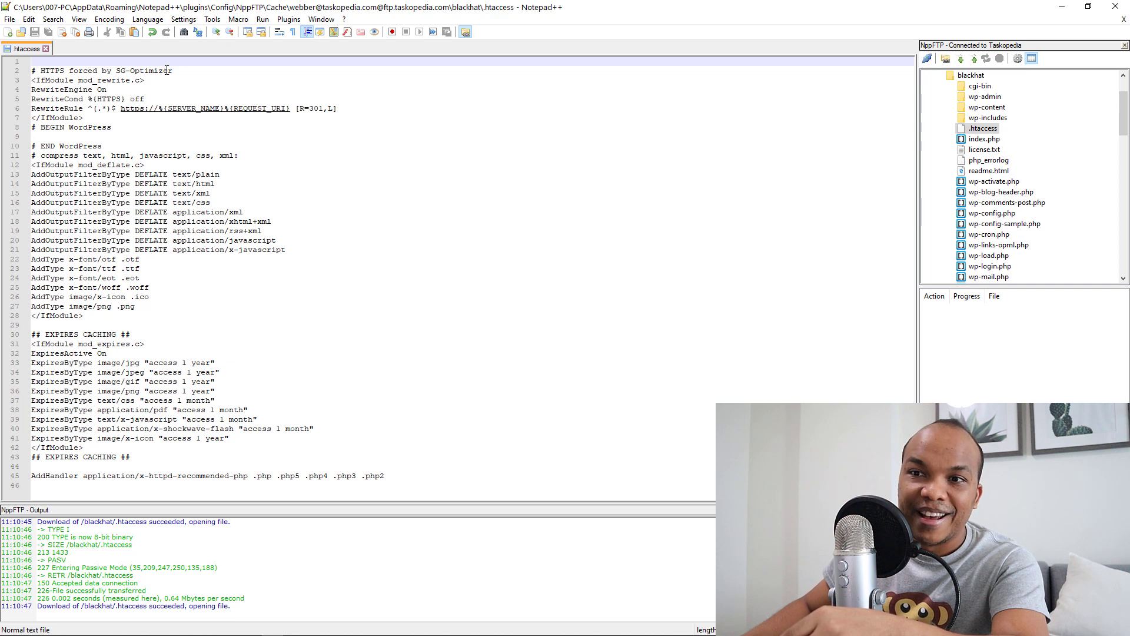
left_click_drag(176, 72, 32, 71)
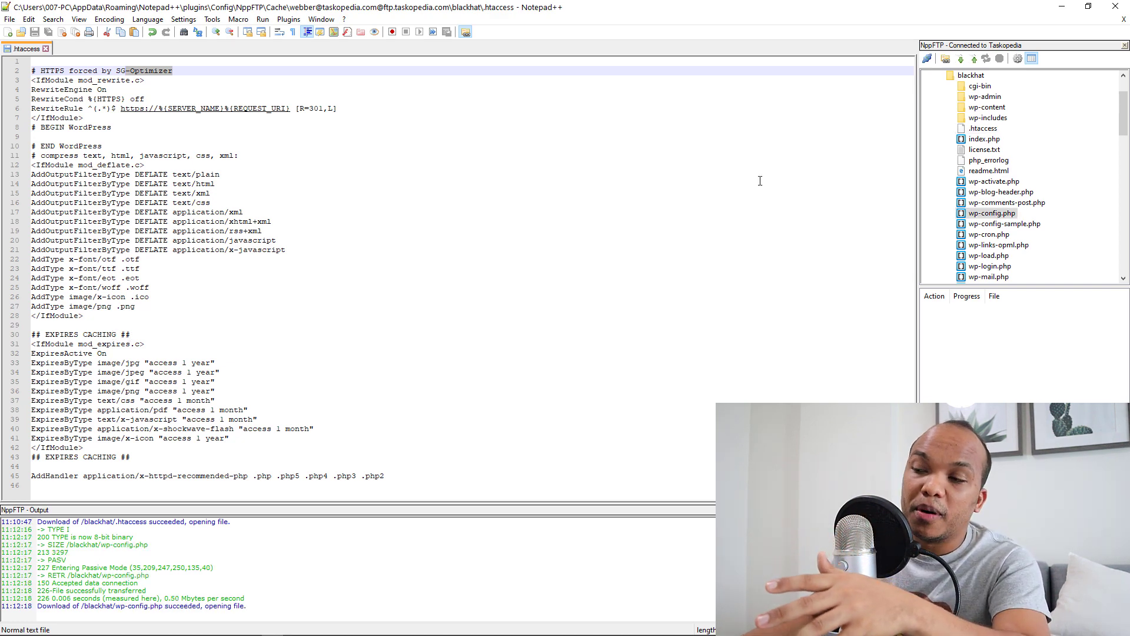
mouse_move(992, 213)
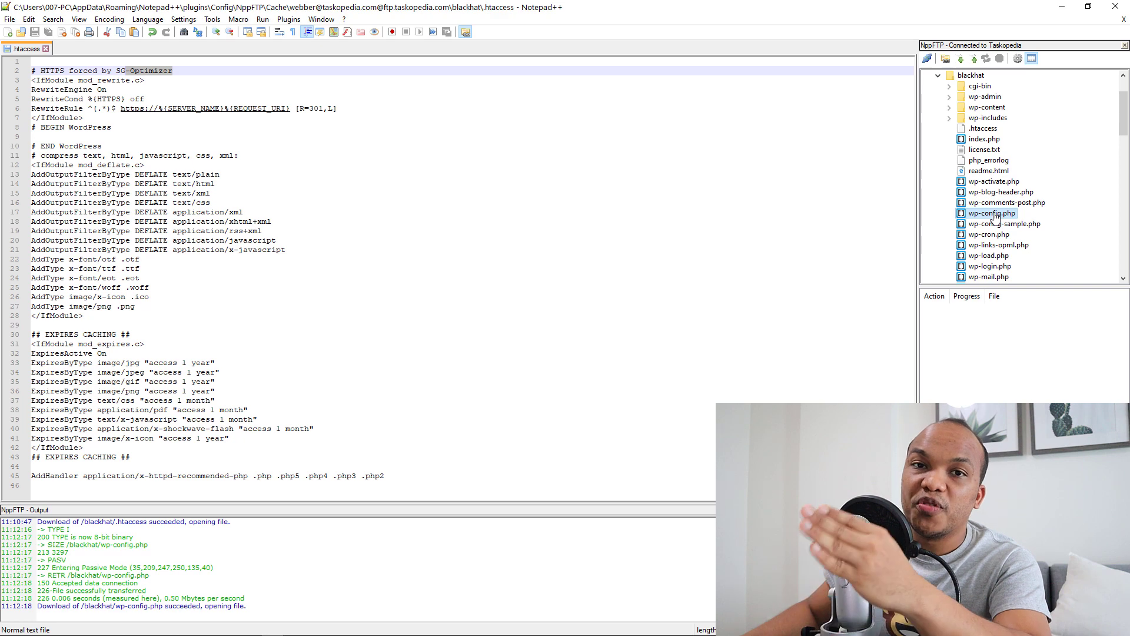
Download wp-config.php from the NppFTP tree and open it in a new tab.
double_click(994, 218)
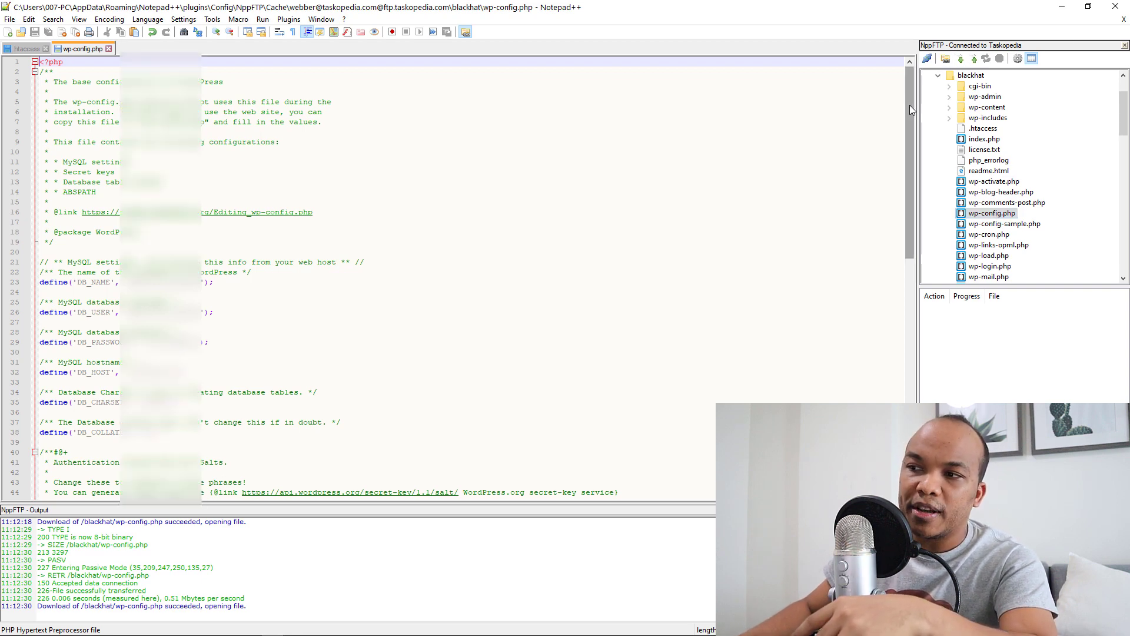
mouse_move(910, 105)
left_mouse_down()
mouse_move(885, 292)
mouse_move(889, 283)
left_mouse_up()
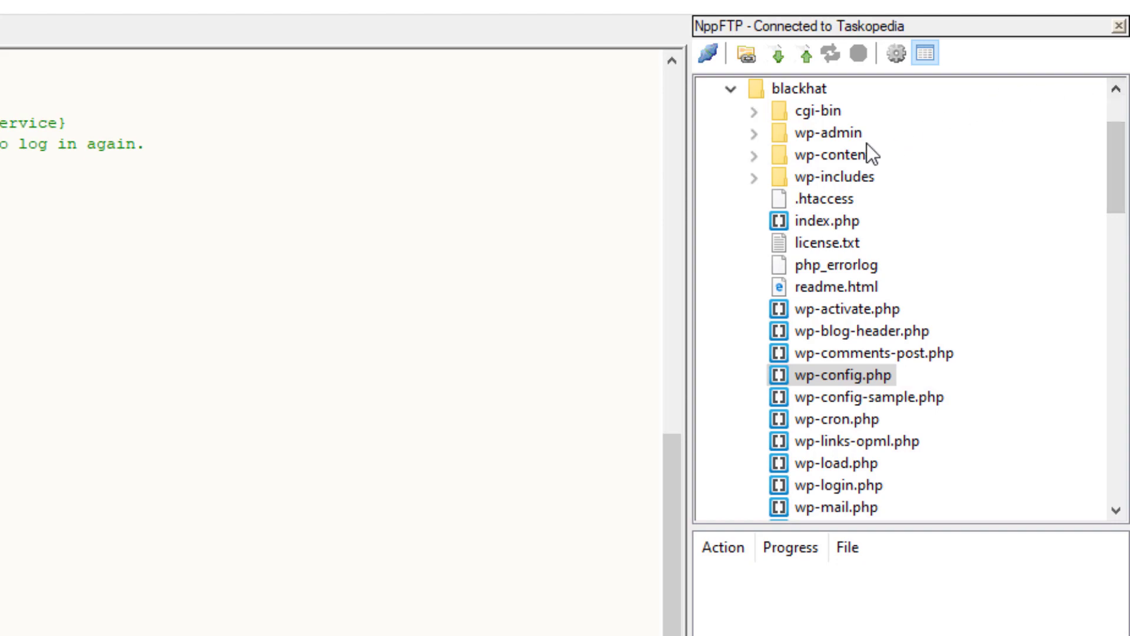
left_click(845, 155)
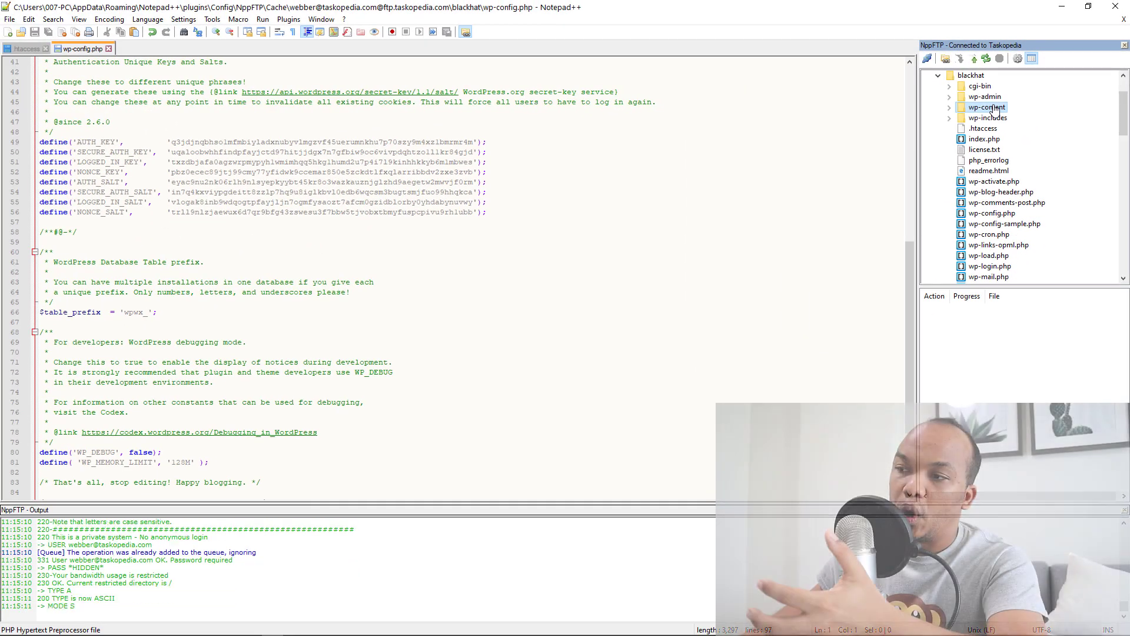
double_click(989, 107)
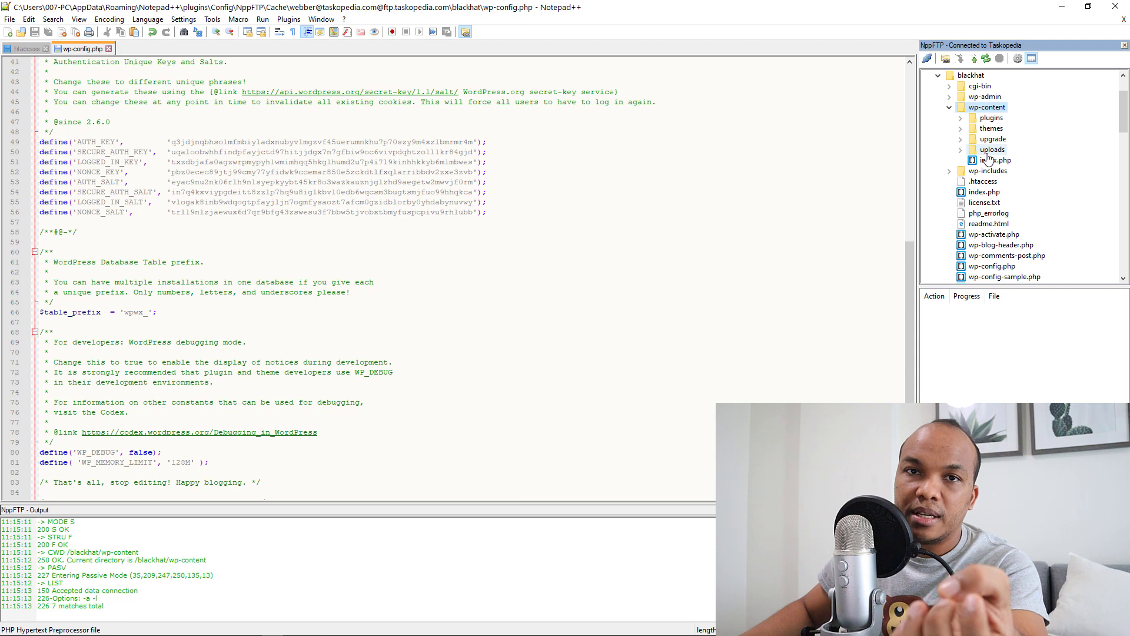
double_click(989, 152)
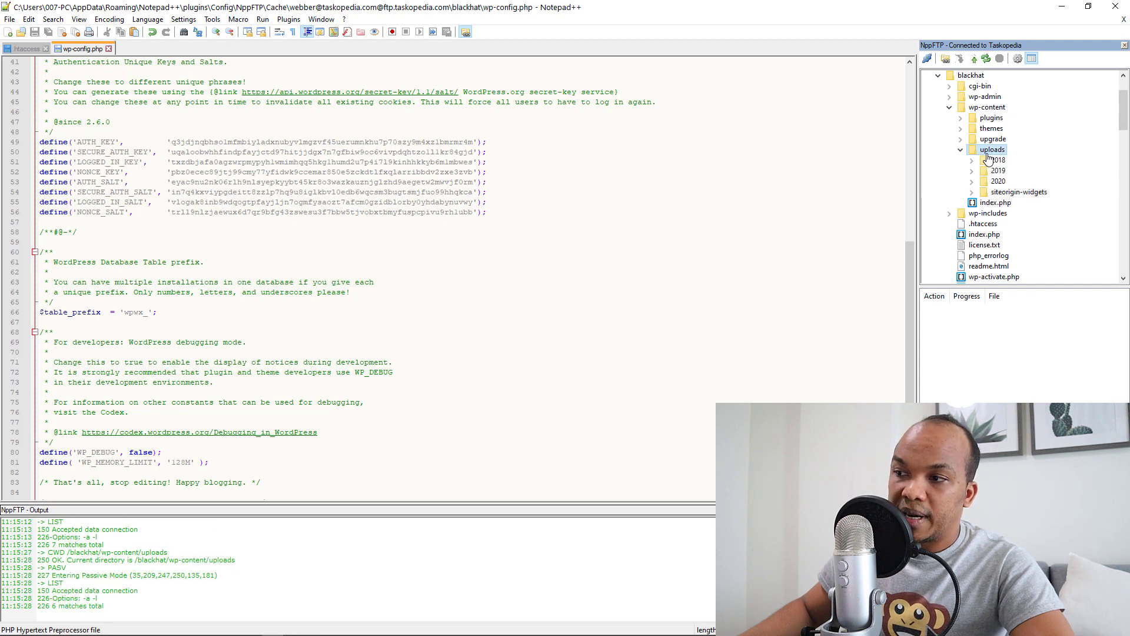
double_click(998, 160)
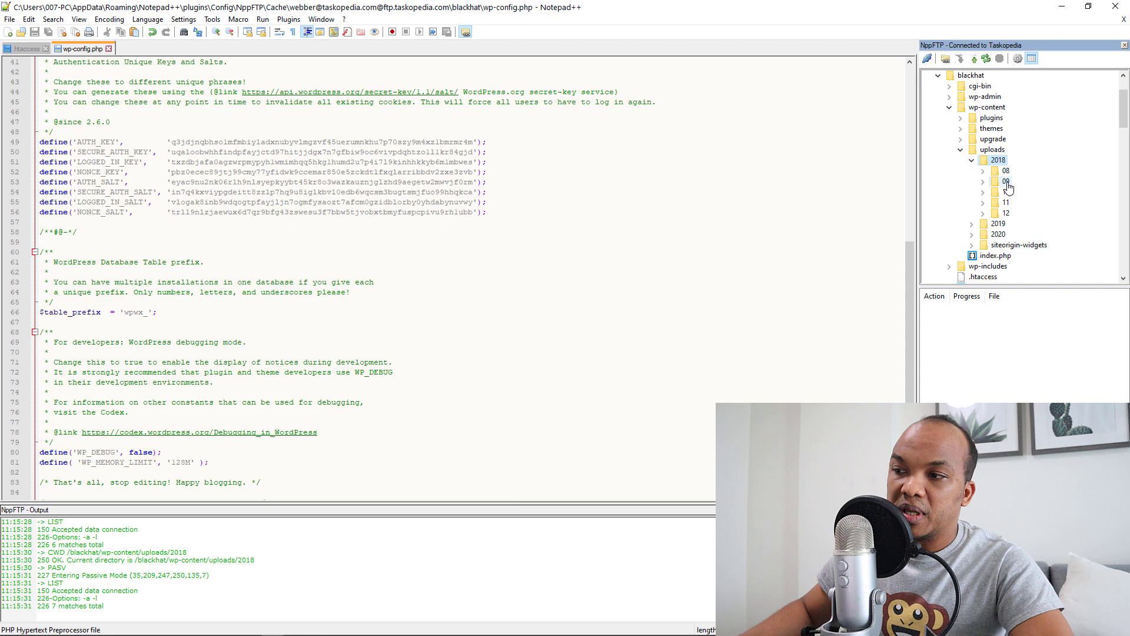
double_click(1005, 182)
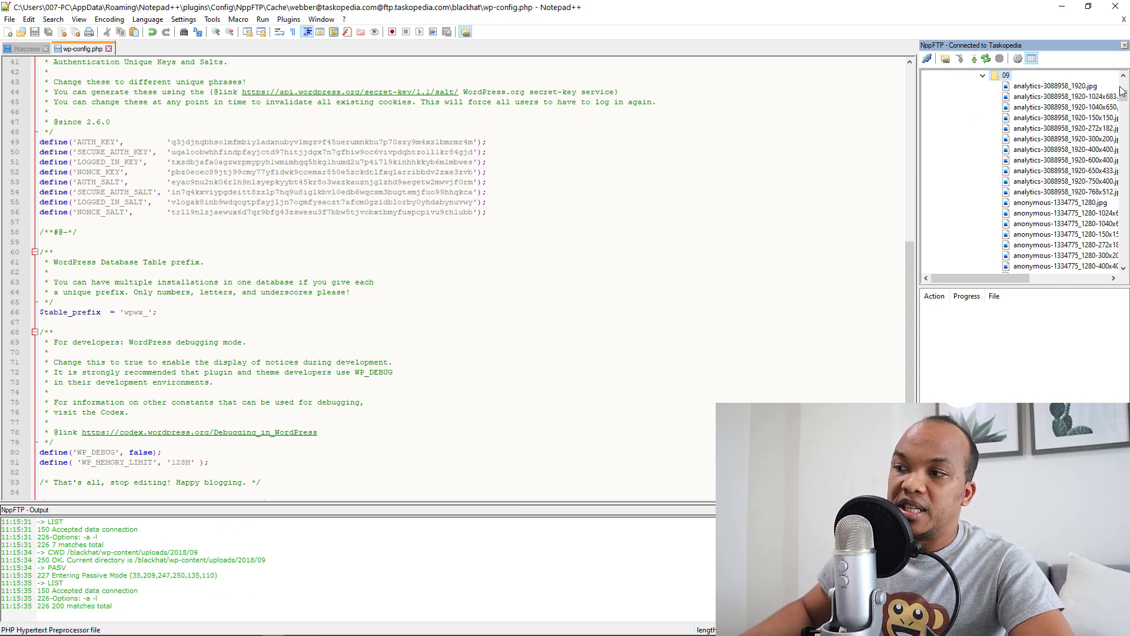
mouse_move(1123, 100)
left_mouse_down()
mouse_move(1118, 129)
mouse_move(1123, 86)
left_mouse_up()
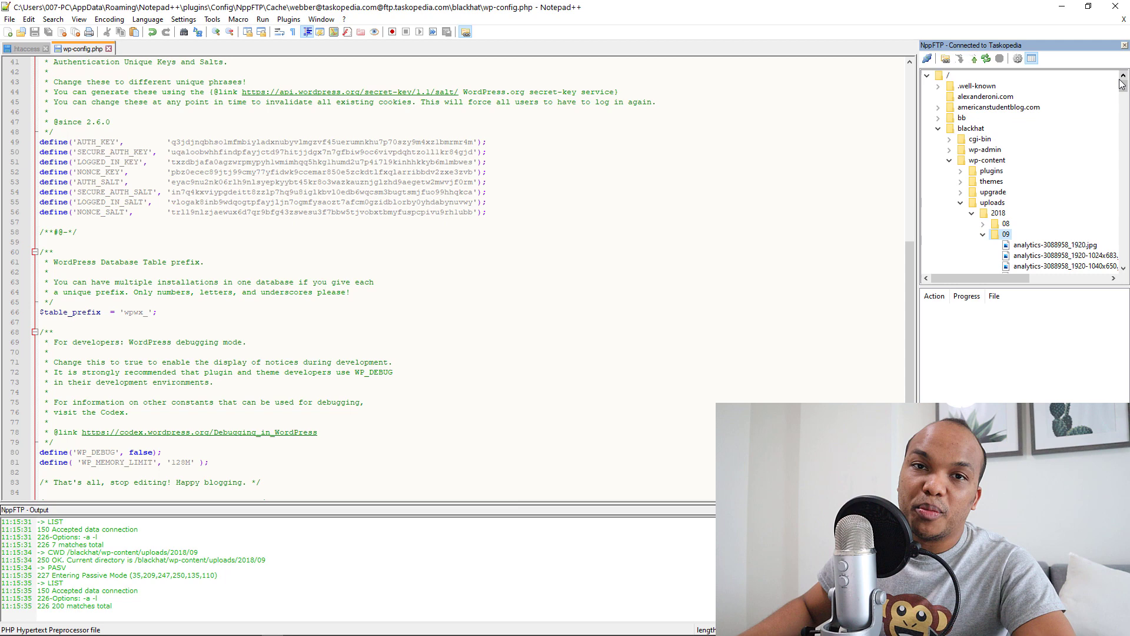
Collapse the uploads folder and expand wp-content's plugins folder in NppFTP.
left_click(961, 202)
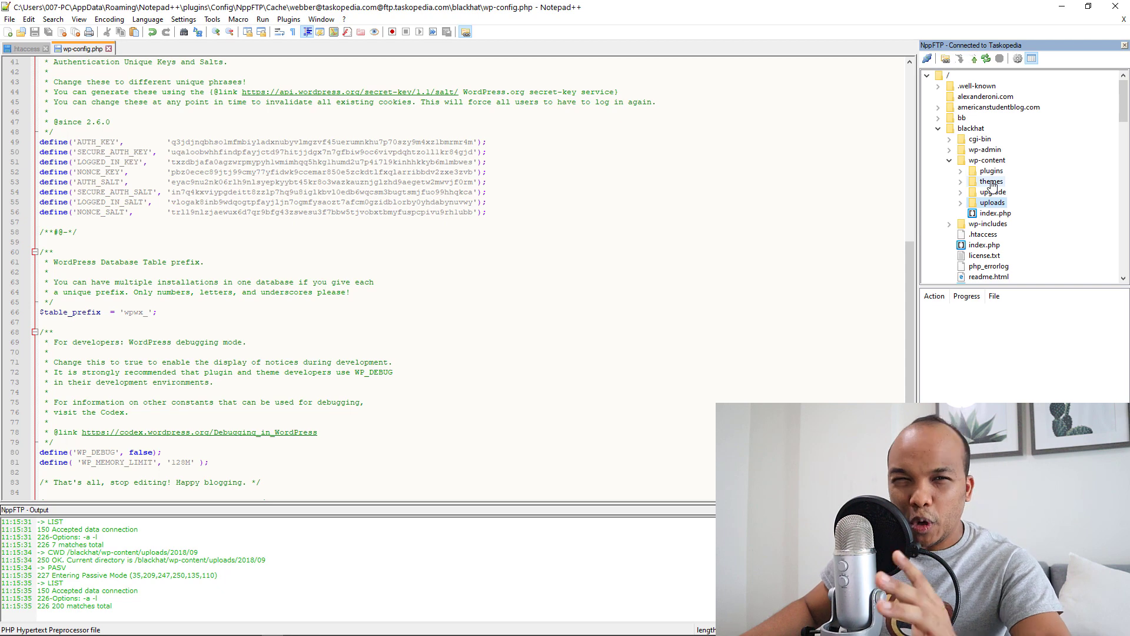
left_click(991, 173)
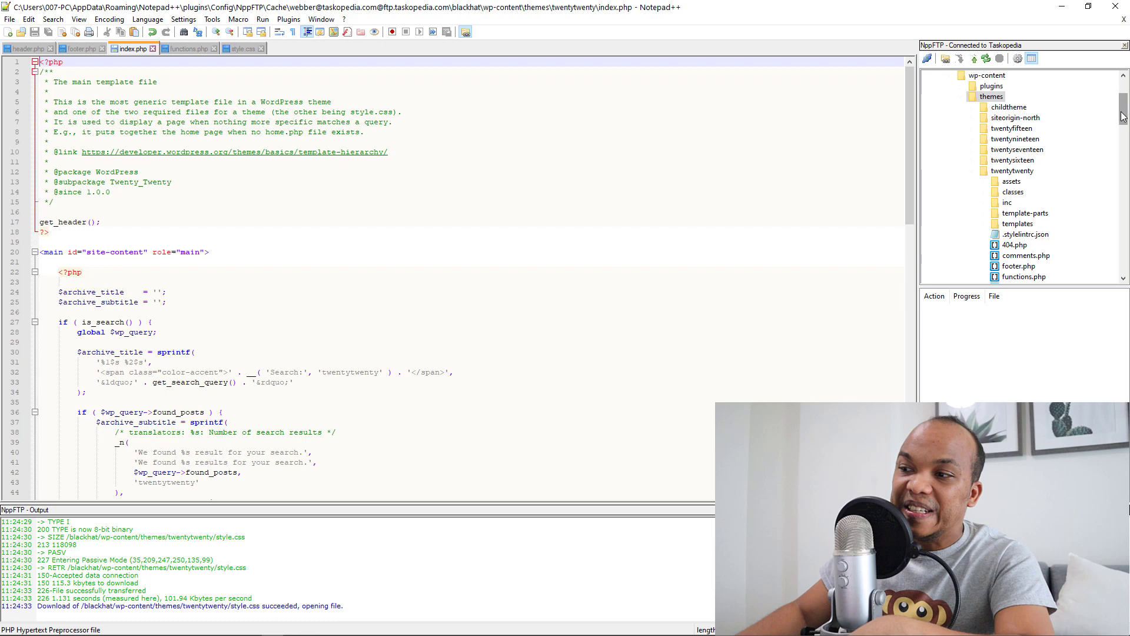
left_click_drag(1124, 116, 1123, 125)
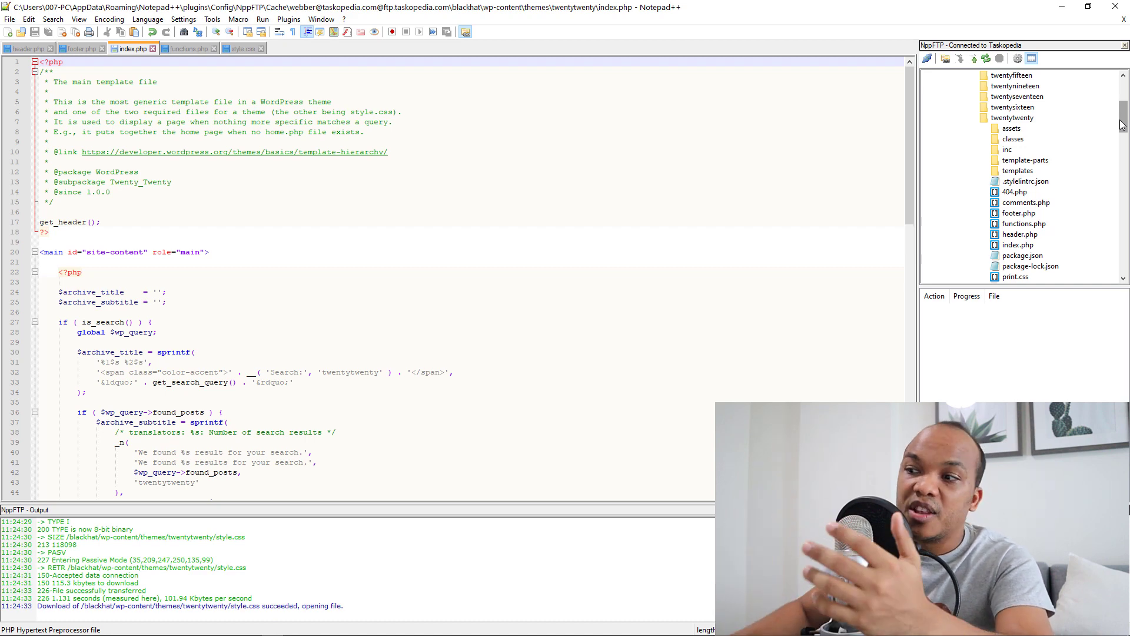
Show the twentytwenty header.php tab with its doctype and head section.
left_click(31, 50)
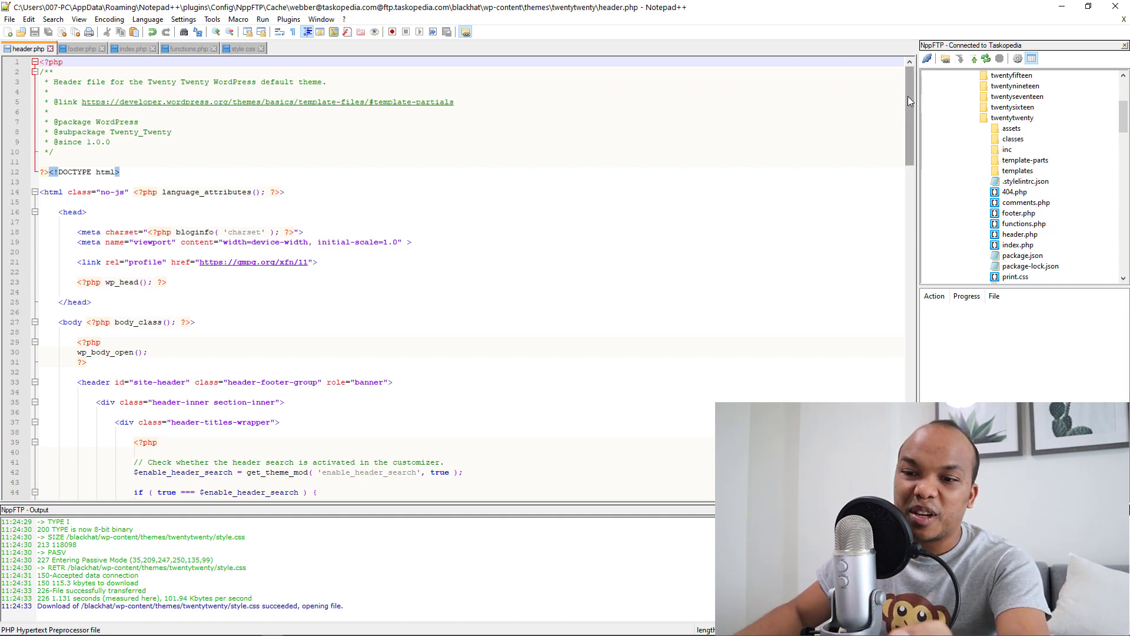
left_click_drag(908, 96, 908, 97)
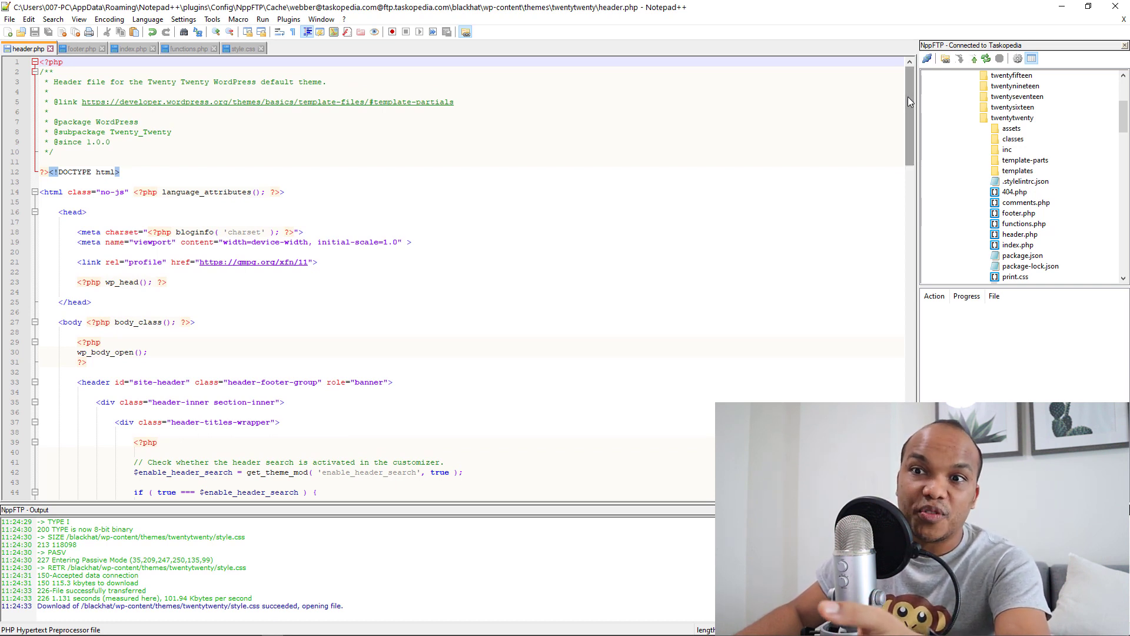
Show the twentytwenty footer.php tab with its site-footer credits markup.
left_click(88, 50)
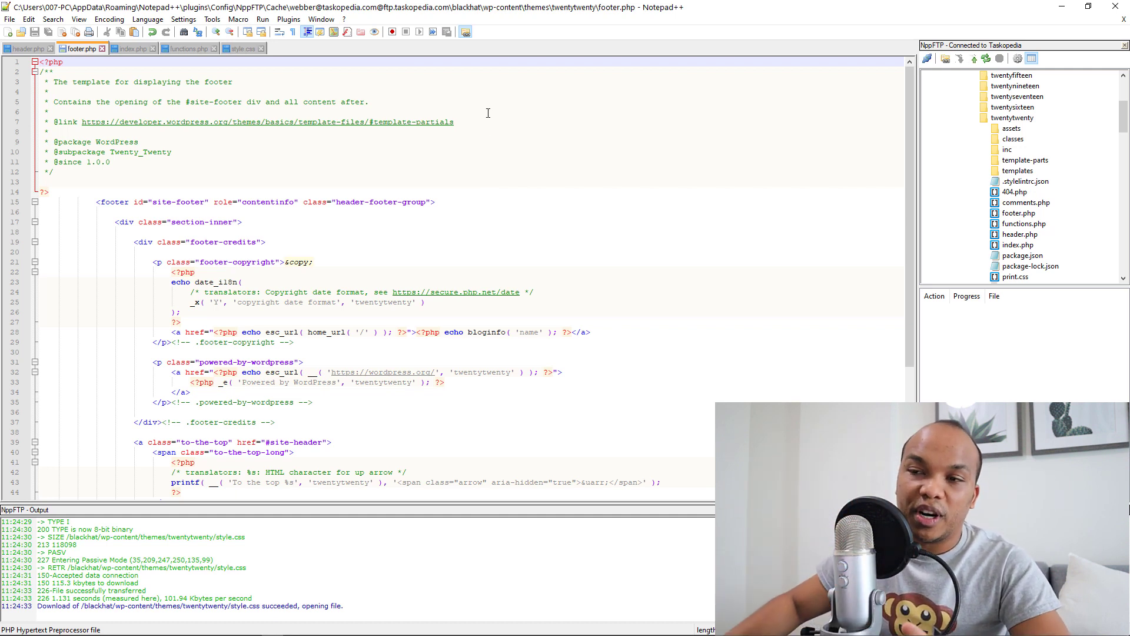
Show the twentytwenty index.php tab with get_header() and the archive title code.
left_click(132, 50)
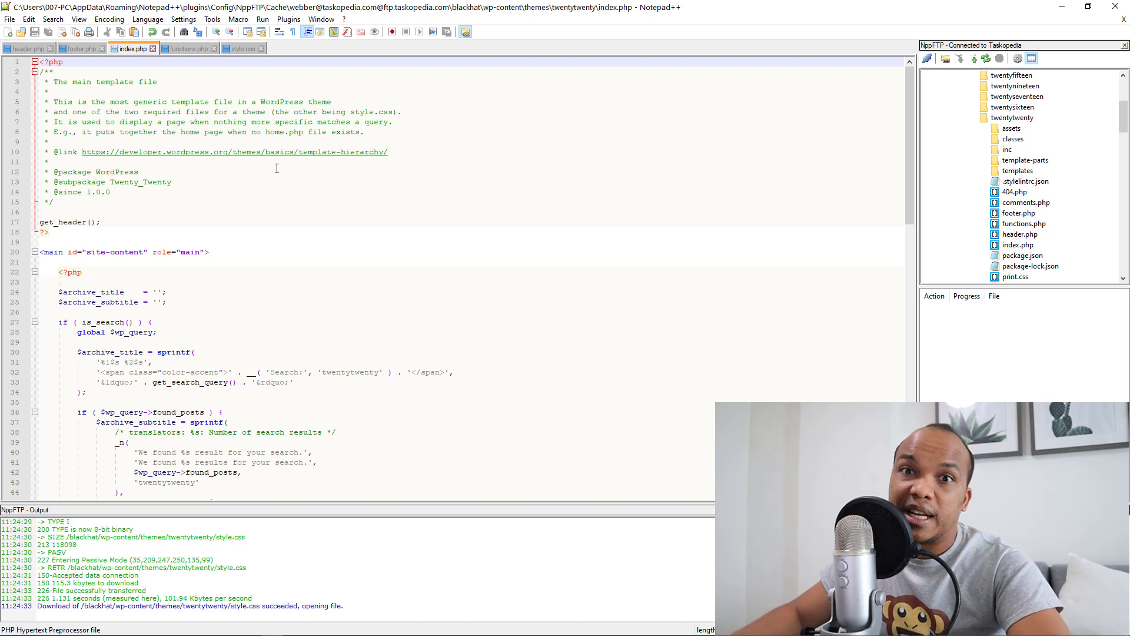
Show the twentytwenty functions.php tab with its table of contents.
left_click(193, 50)
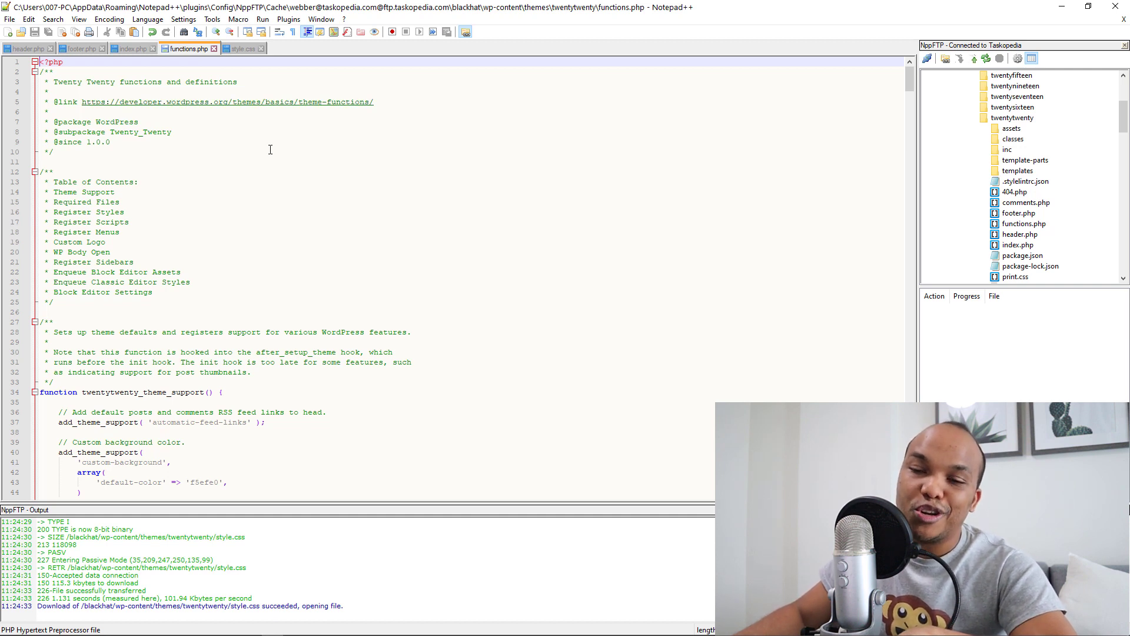
scroll(366, 209, "down", 9)
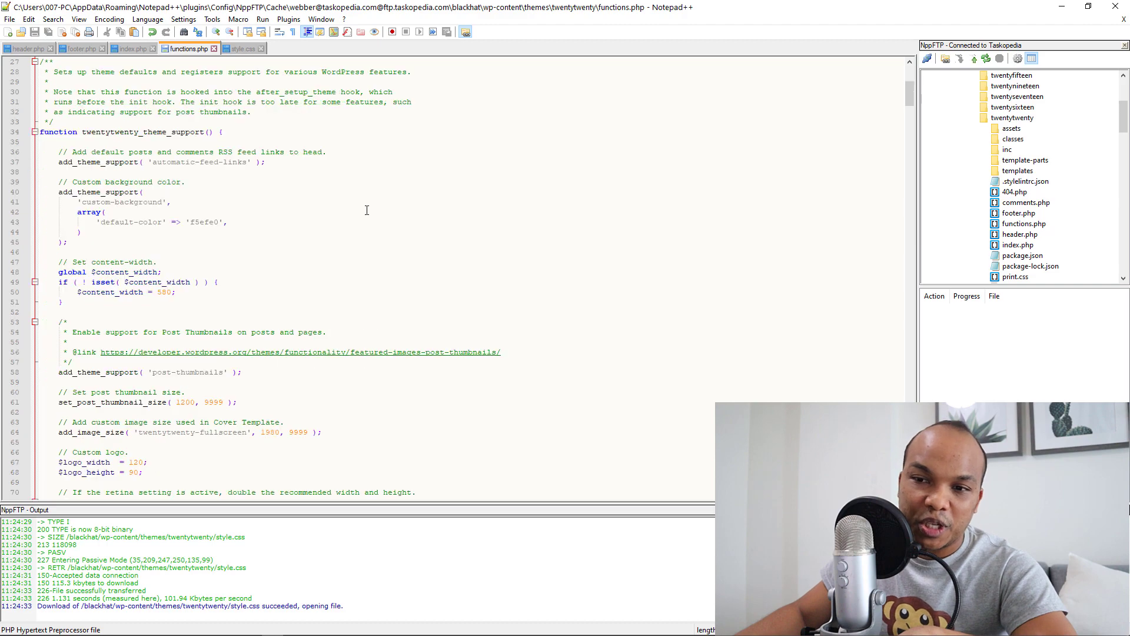
scroll(367, 209, "down", 8)
scroll(366, 210, "down", 8)
scroll(367, 209, "down", 9)
scroll(367, 209, "down", 11)
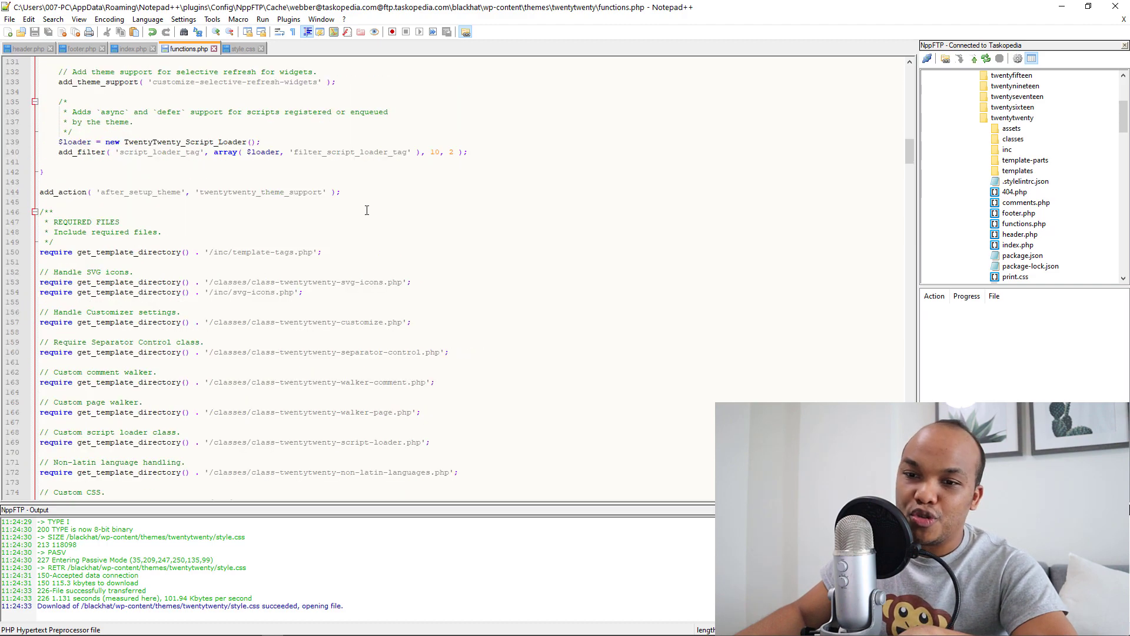
scroll(366, 209, "down", 11)
scroll(367, 209, "down", 11)
scroll(366, 209, "down", 10)
scroll(367, 210, "down", 9)
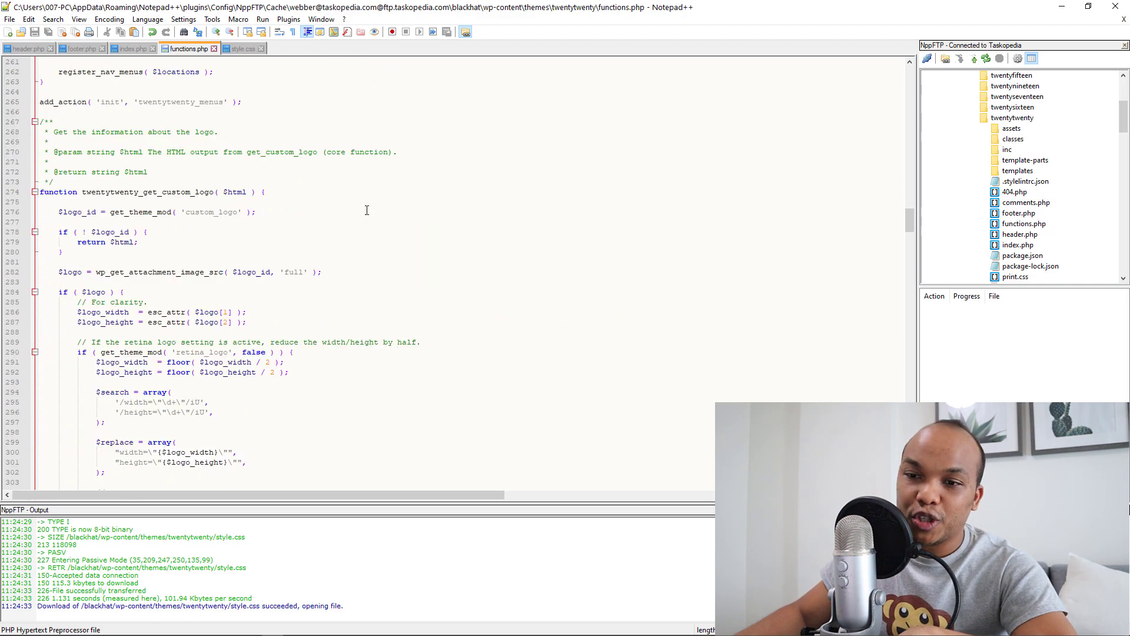
scroll(367, 209, "down", 9)
scroll(366, 210, "down", 8)
scroll(367, 209, "down", 9)
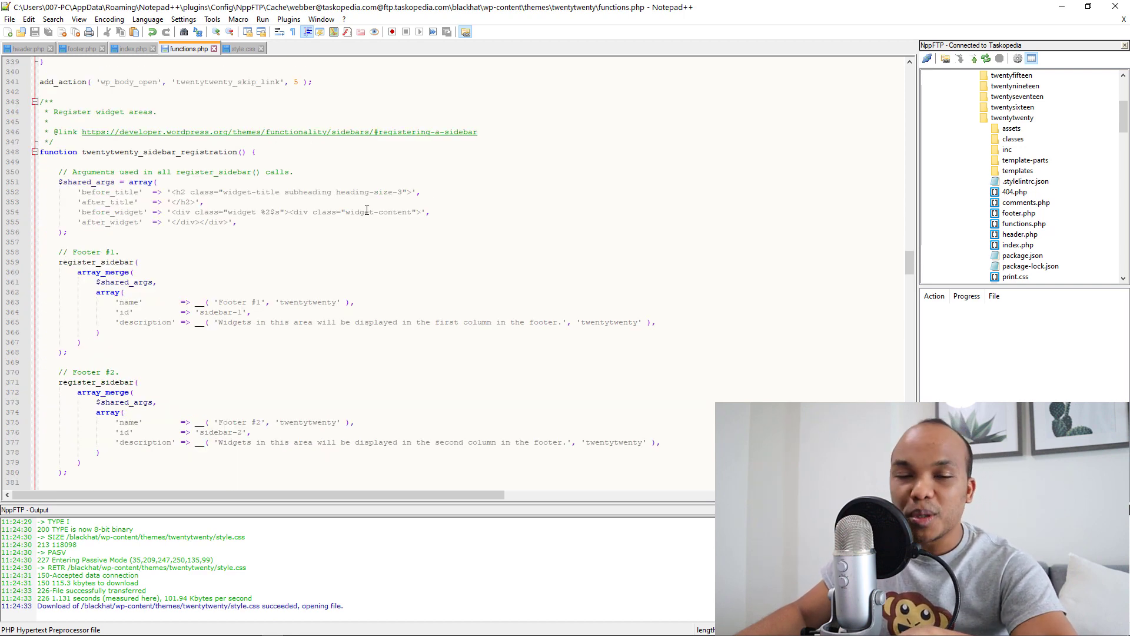
scroll(367, 209, "up", 20)
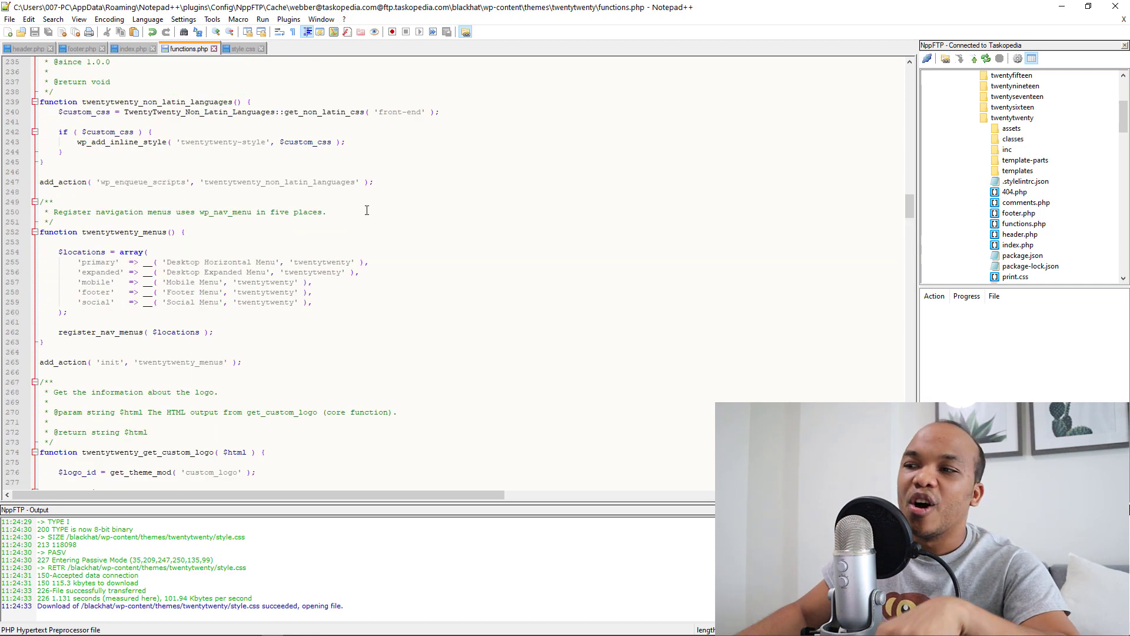
scroll(367, 209, "up", 20)
scroll(367, 209, "up", 20)
scroll(367, 210, "up", 20)
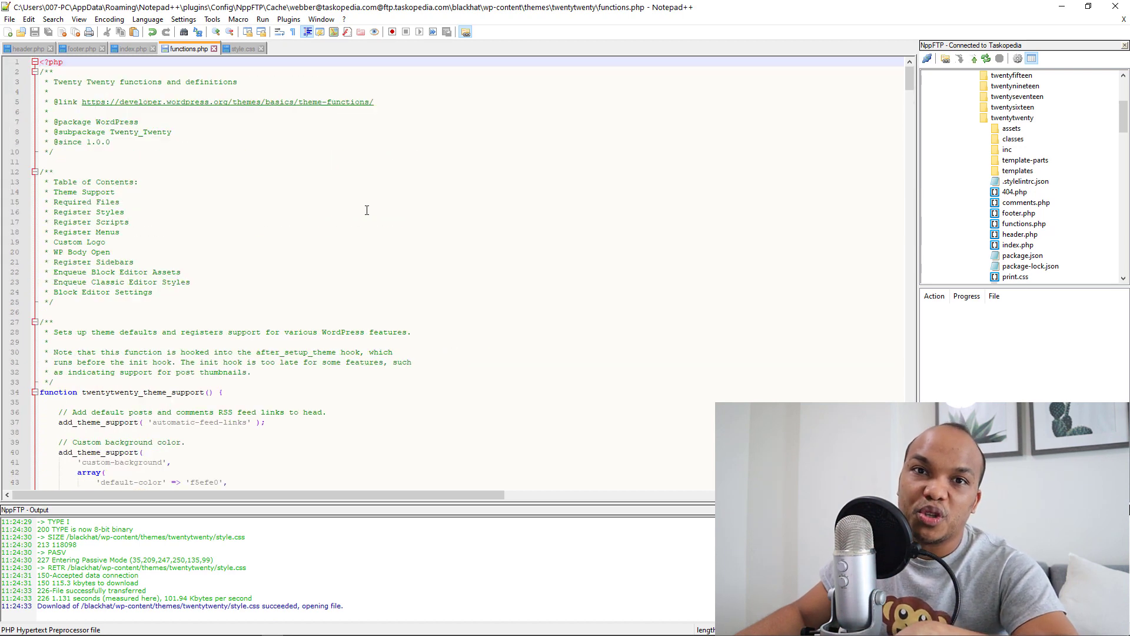
Show the twentytwenty style.css tab in Notepad++.
left_click(241, 49)
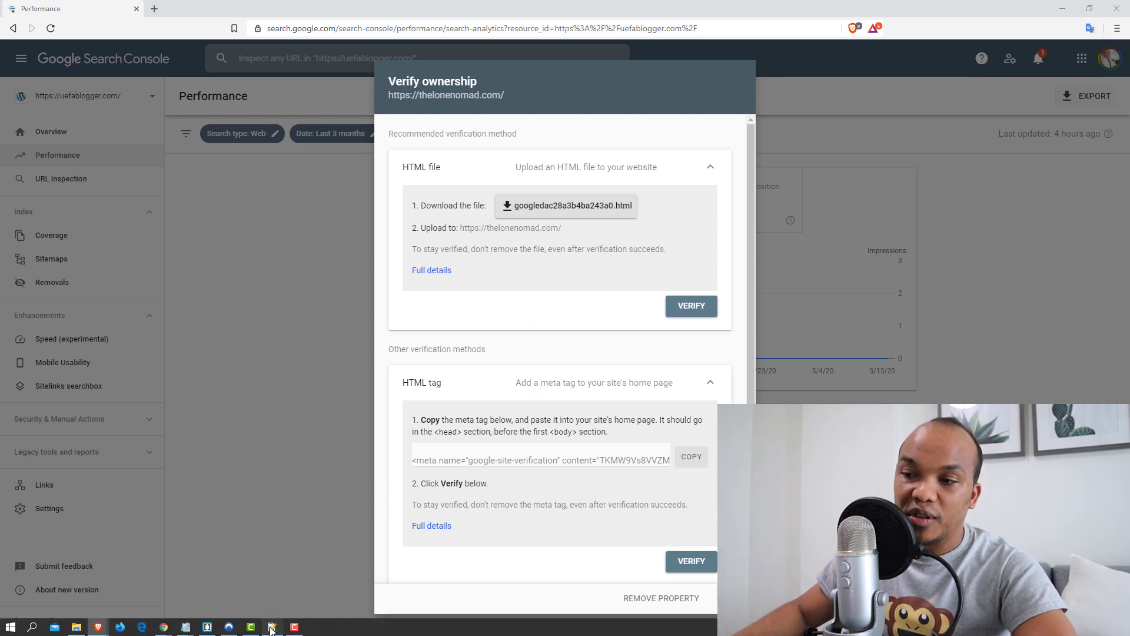
Copy the google-site-verification HTML meta tag from Search Console's Verify ownership dialog.
left_click(272, 628)
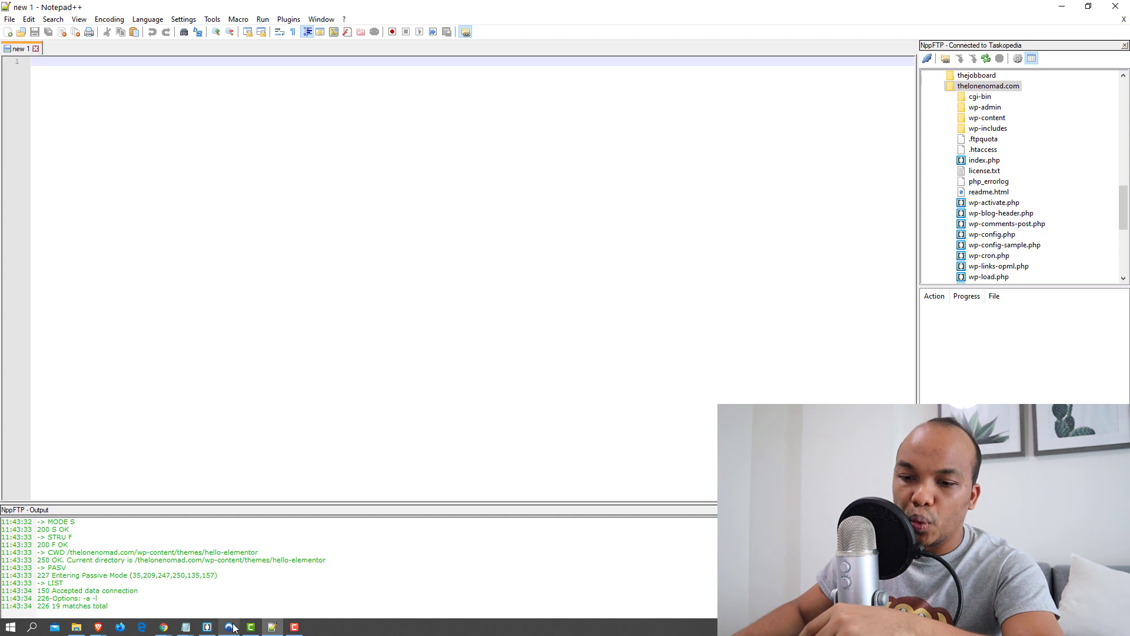
mouse_move(98, 627)
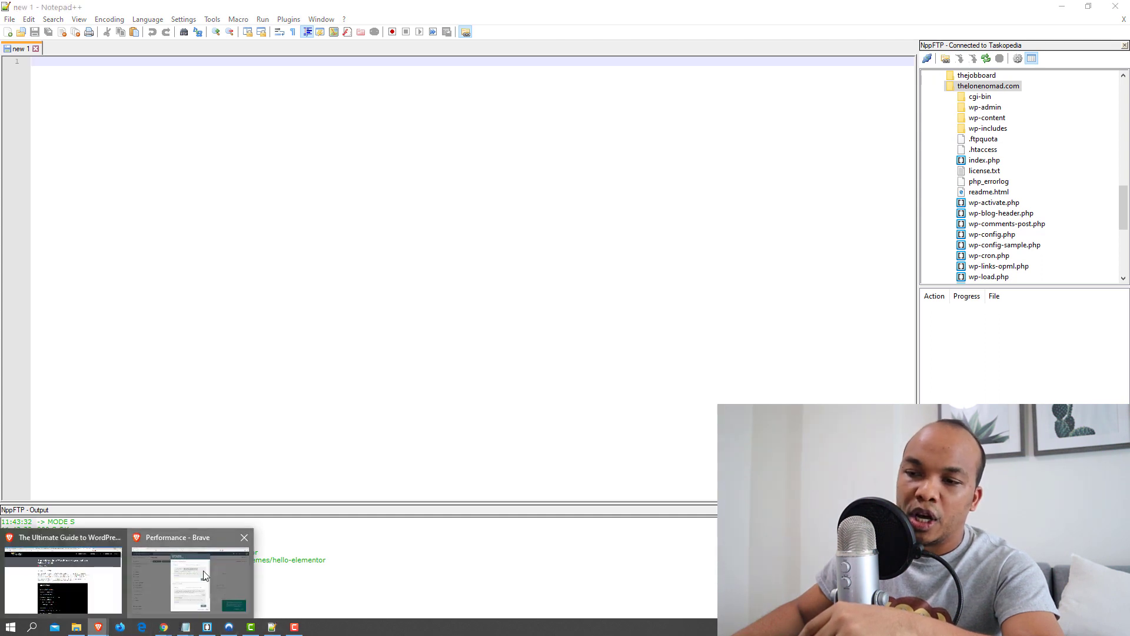
left_click(186, 587)
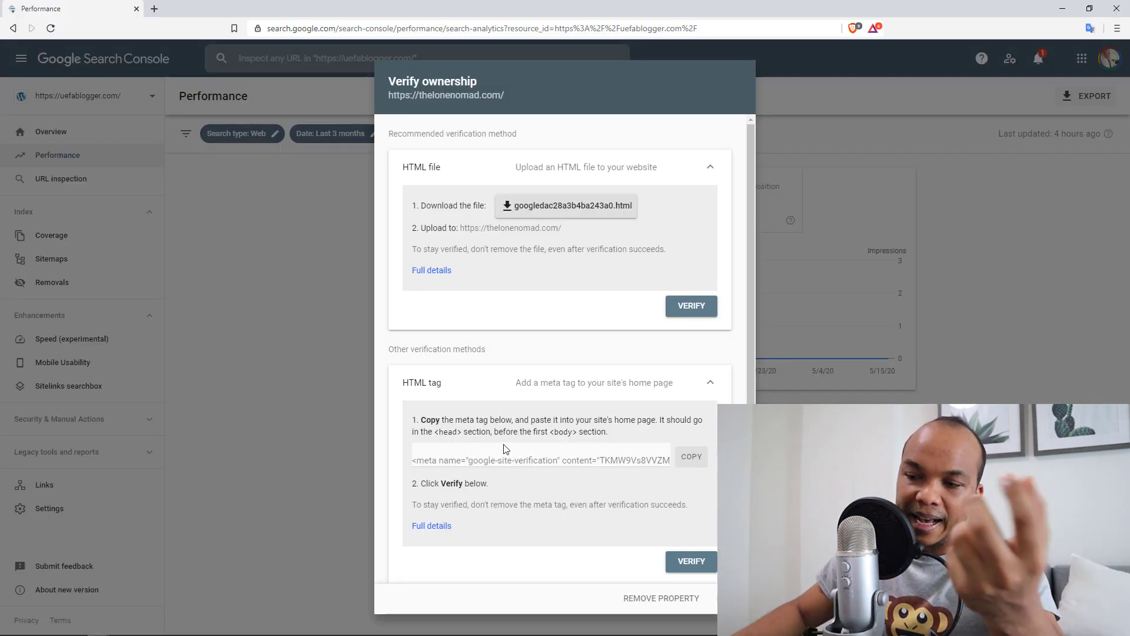
left_click(692, 459)
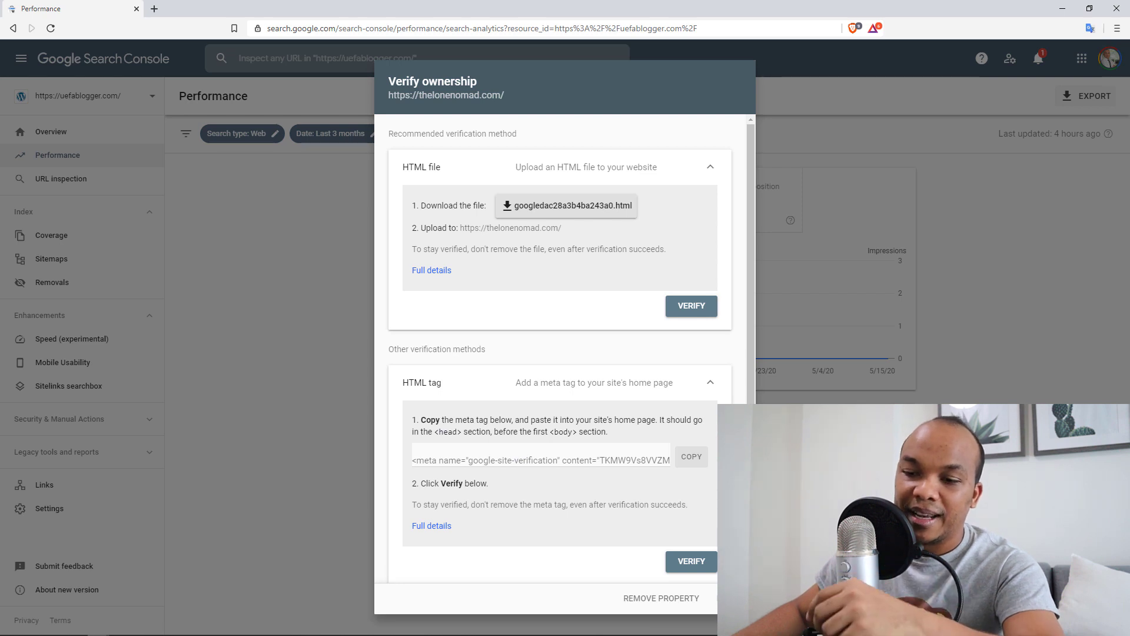
Download and open header.php from wp-content/themes/hello-elementor in the NppFTP panel.
left_click(272, 627)
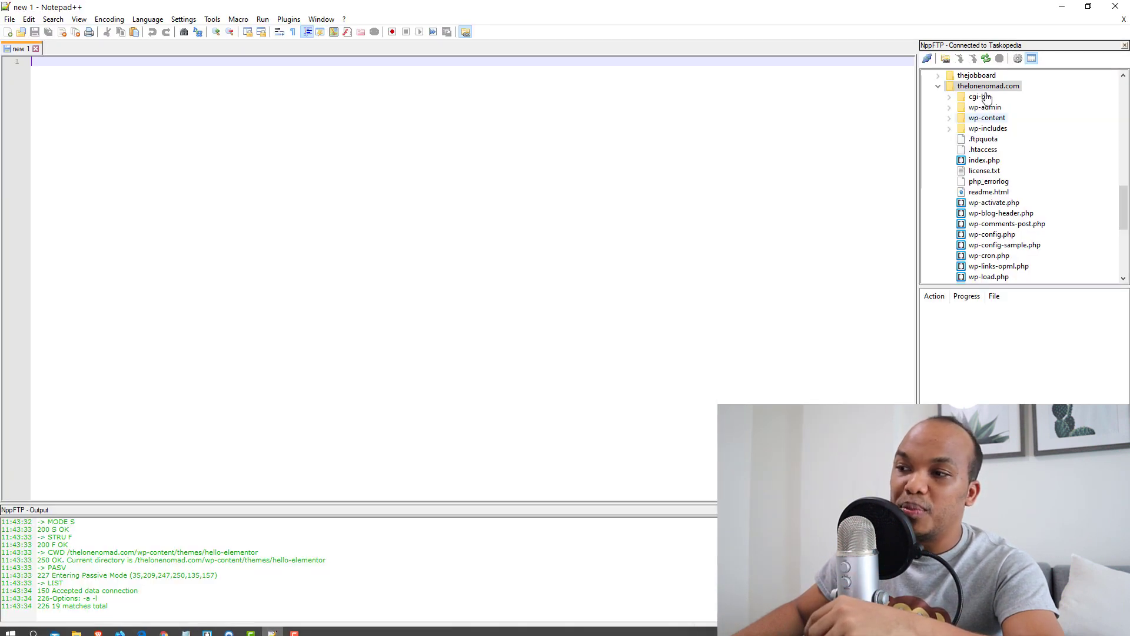
left_click(993, 119)
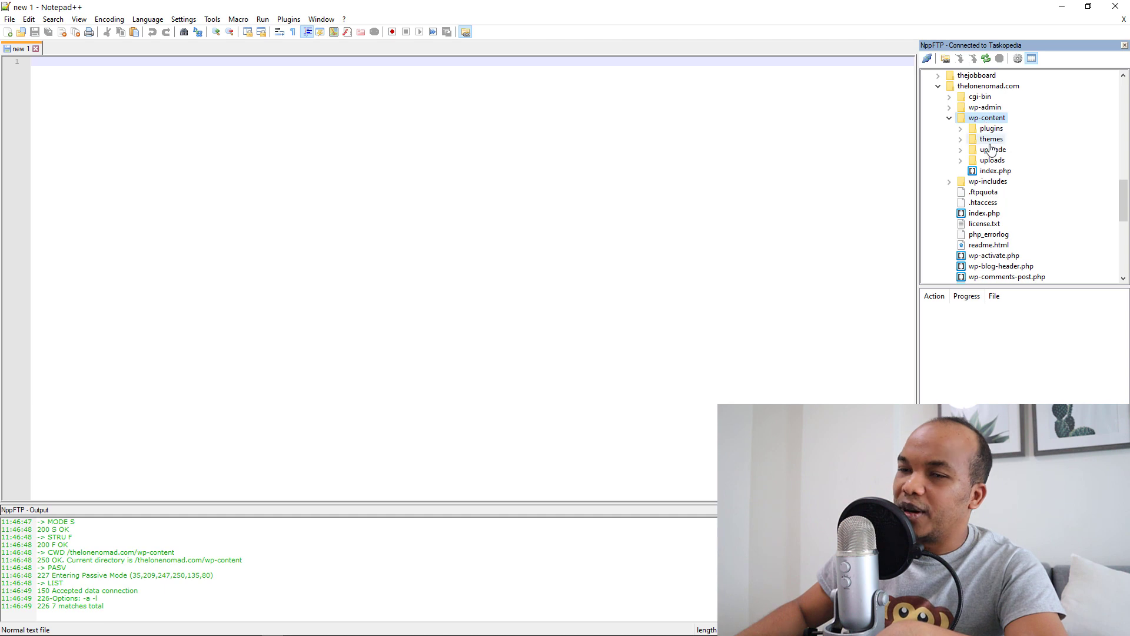
left_click(991, 139)
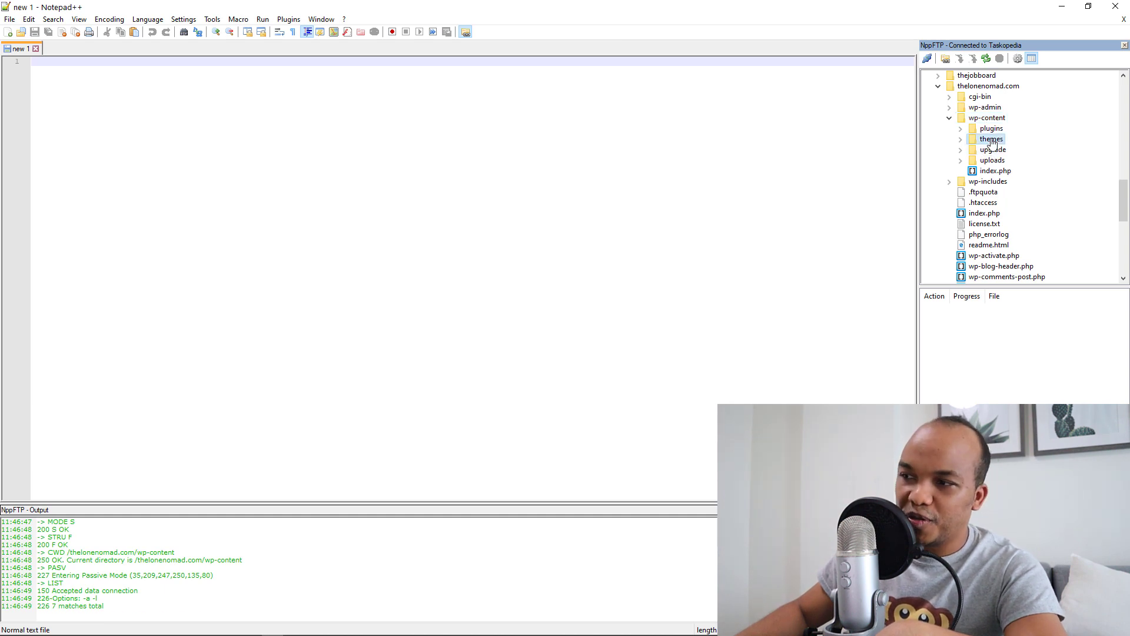
double_click(991, 140)
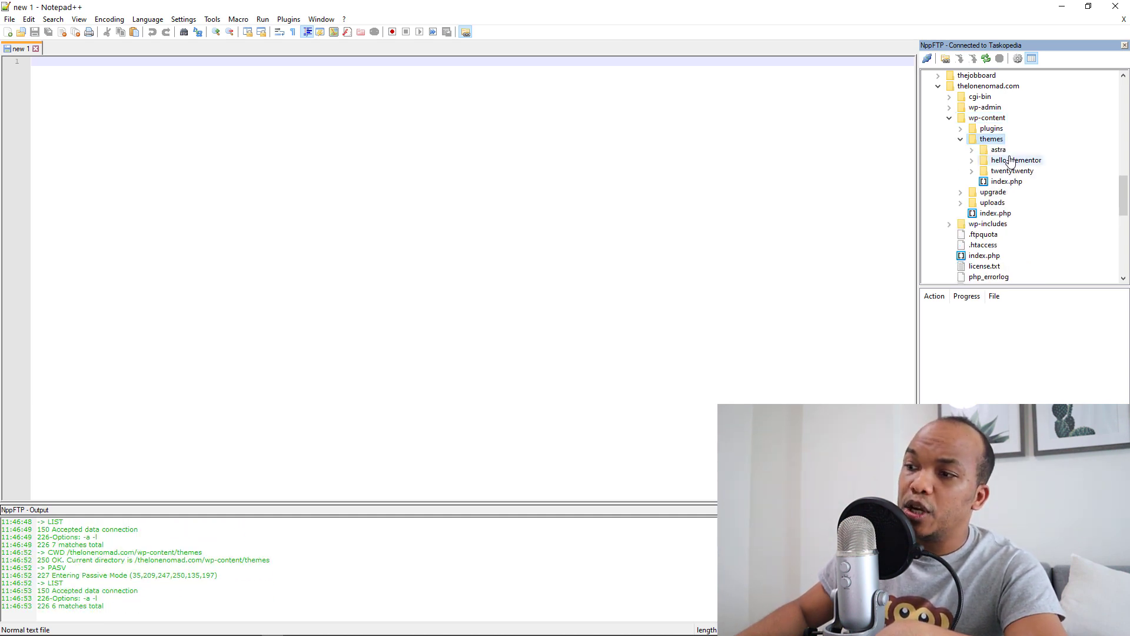
left_click(1016, 162)
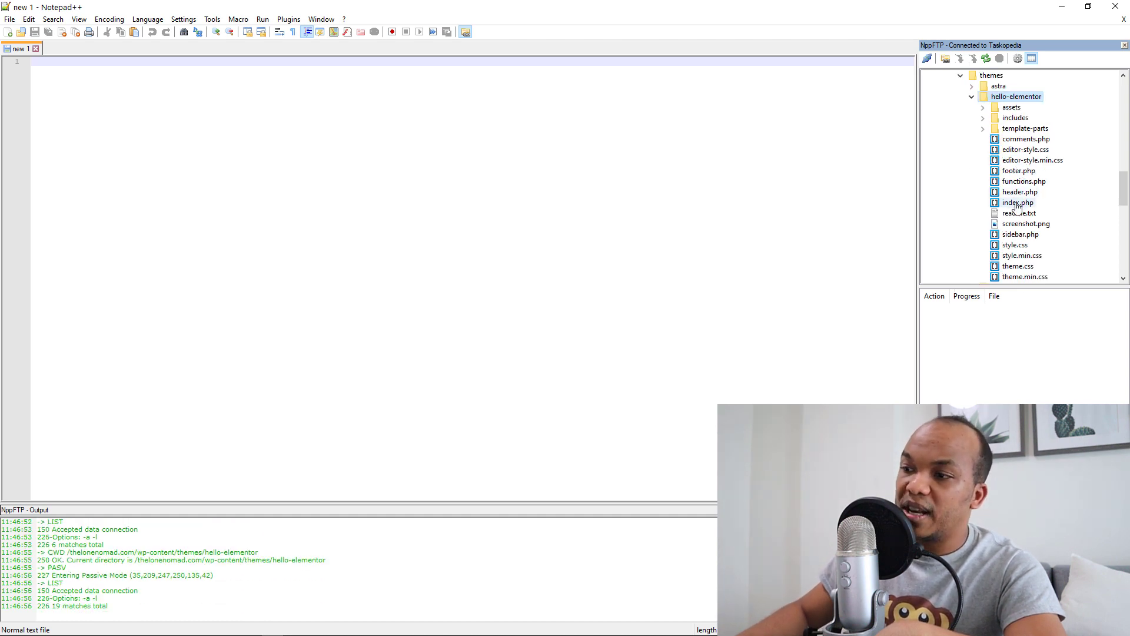
double_click(1020, 192)
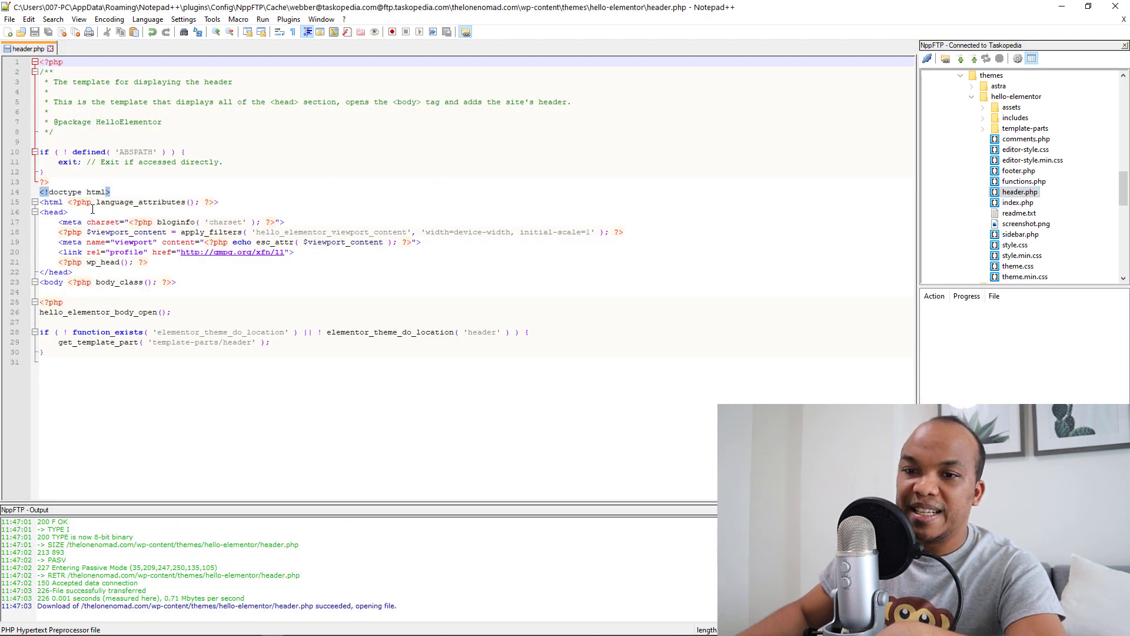
Paste the verification meta tag below the viewport meta line and save header.php to the server.
left_click(75, 212)
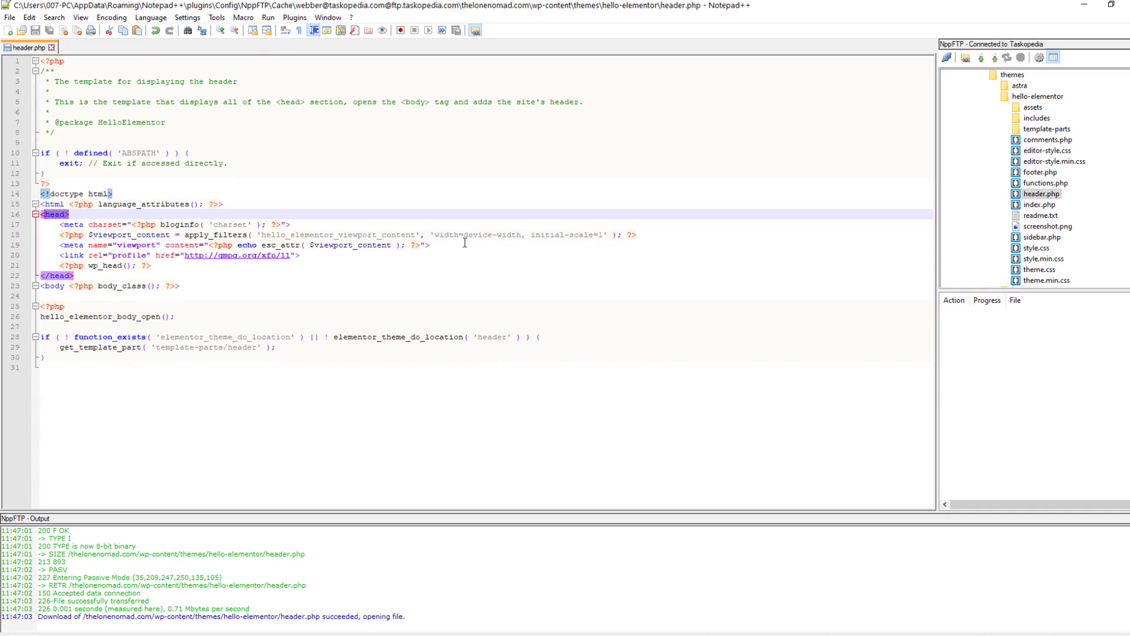
left_click(892, 384)
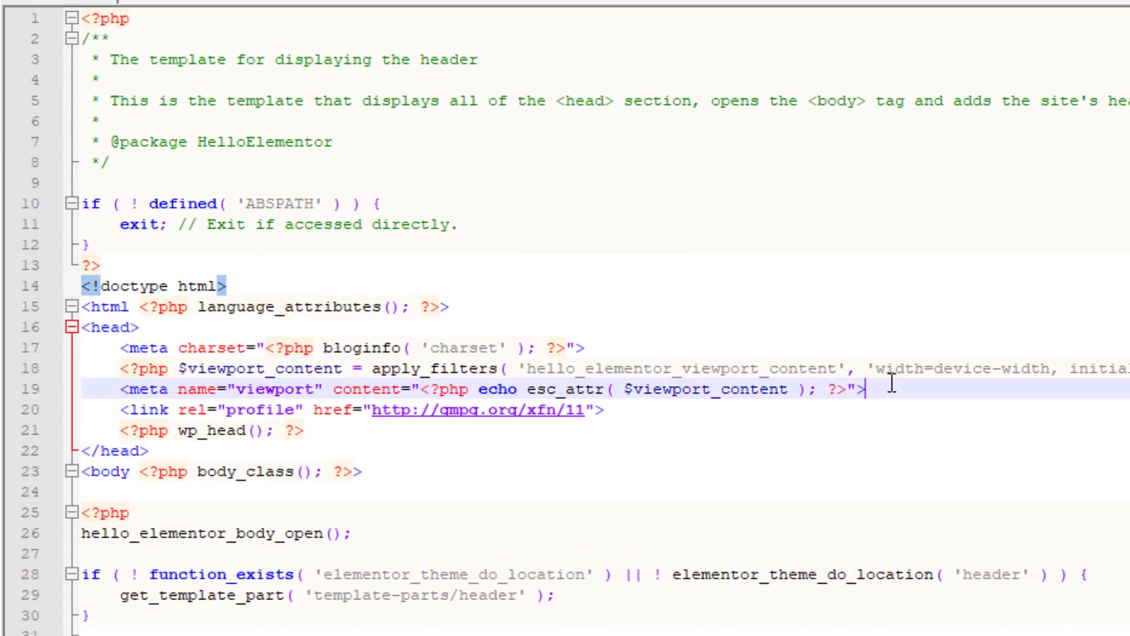
key("Return")
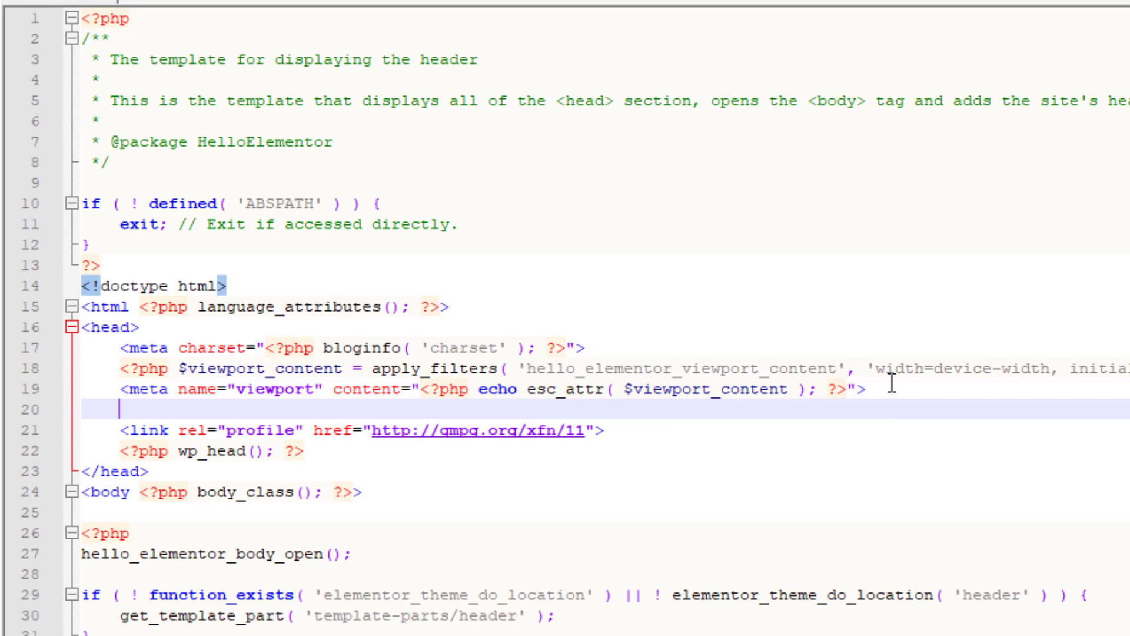
key("ctrl+v")
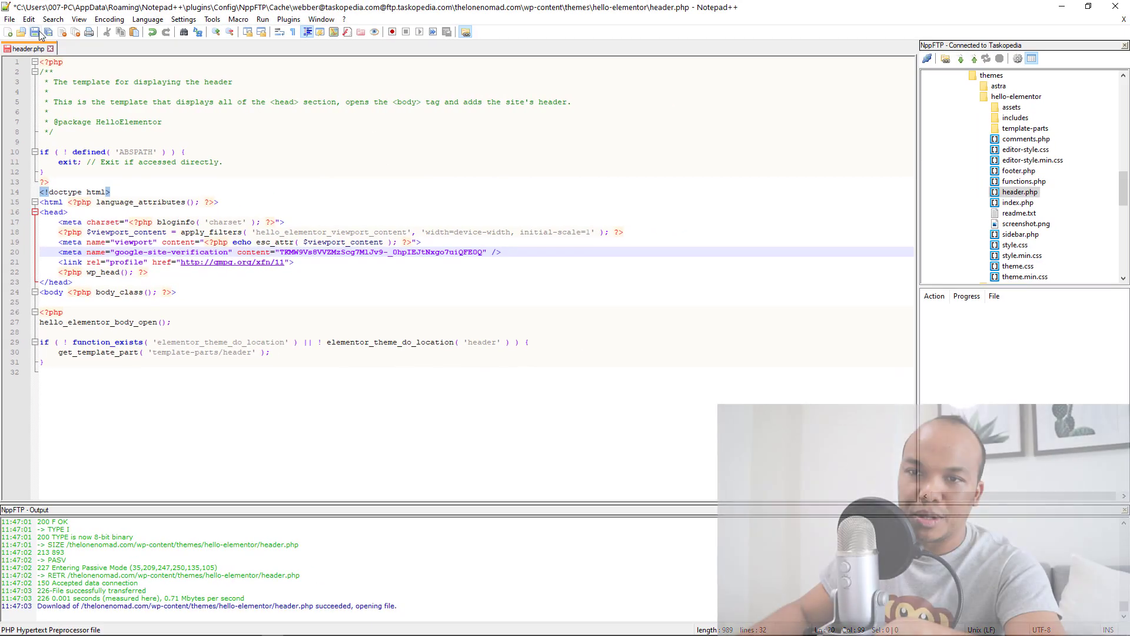
left_click(38, 32)
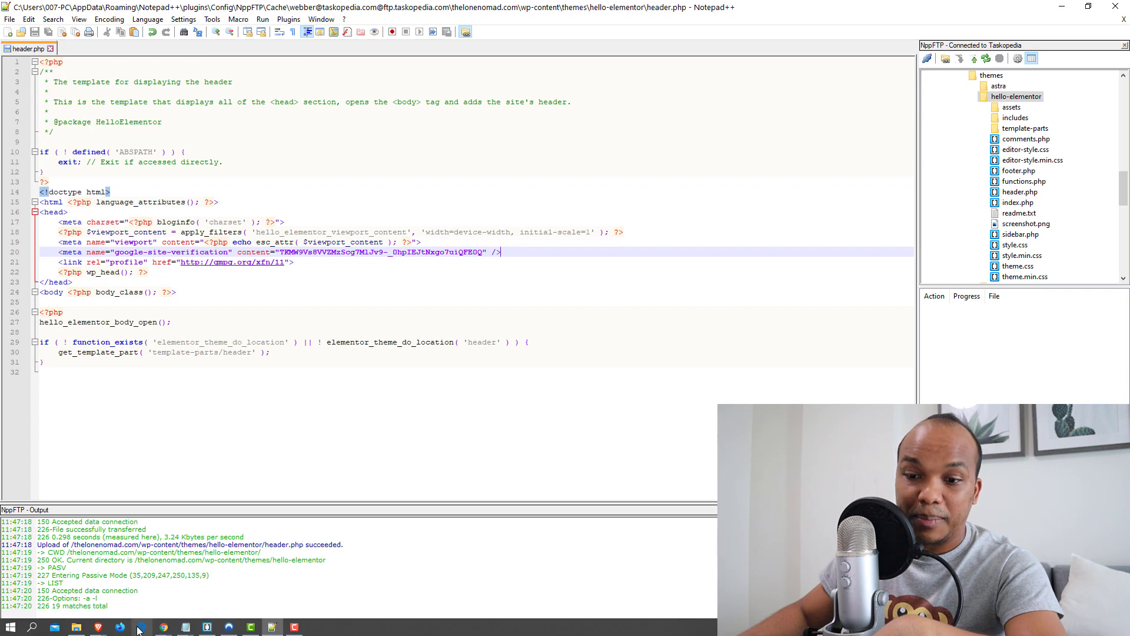
mouse_move(163, 627)
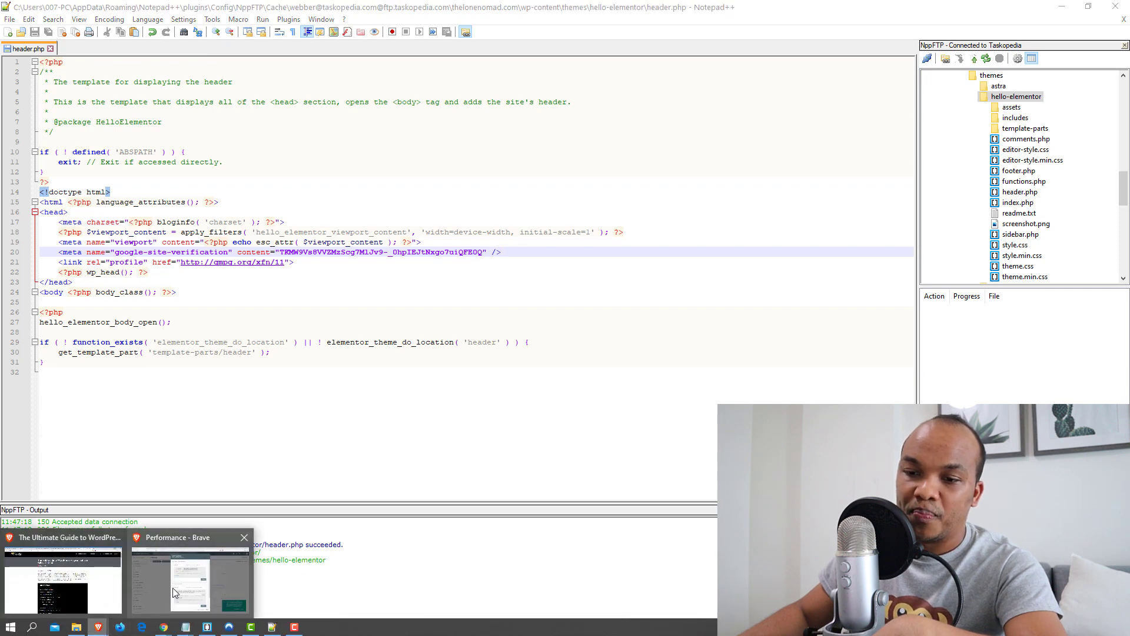
Run VERIFY for the HTML tag method in Search Console's Verify ownership dialog.
left_click(190, 578)
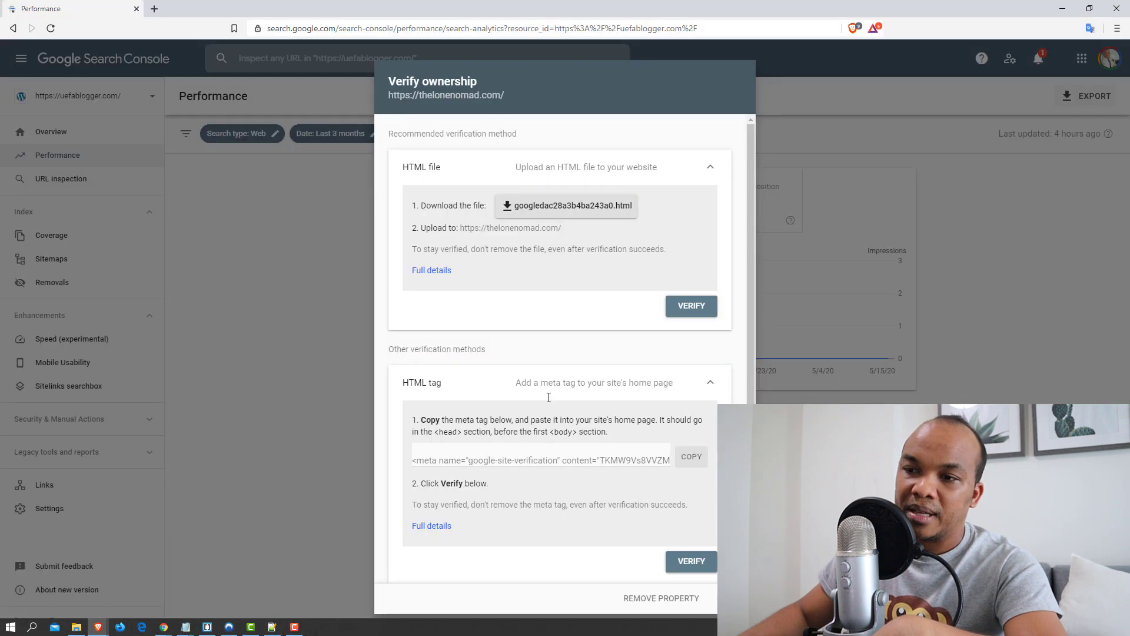
left_click(691, 563)
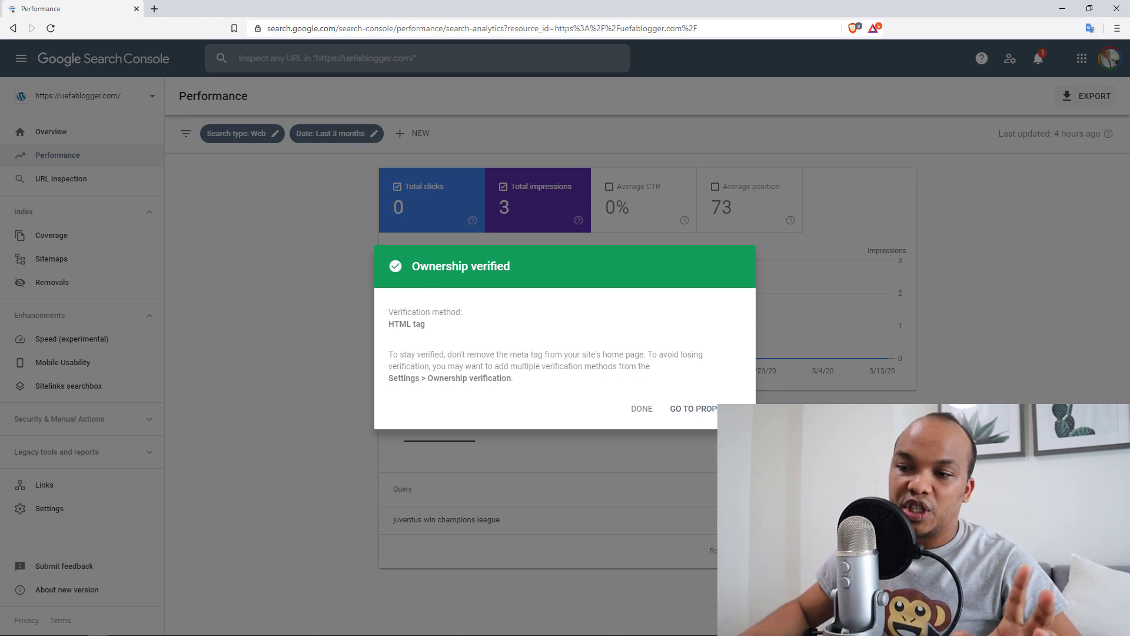
left_click(272, 631)
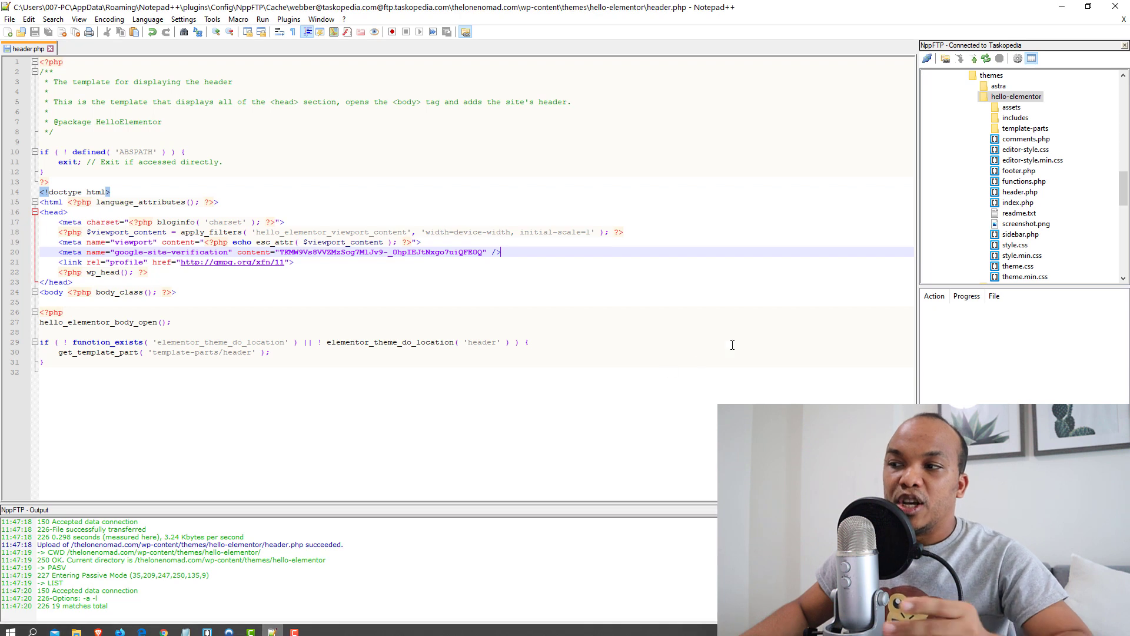